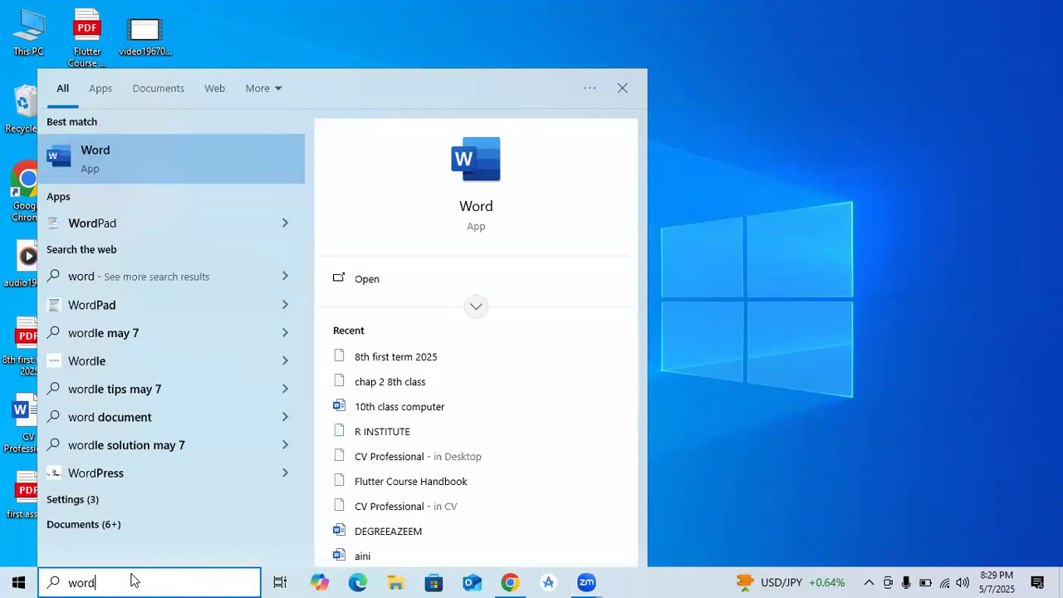
Step: Launch Word from the Start menu search results
{"action": "left_click", "coordinate": [128, 156]}
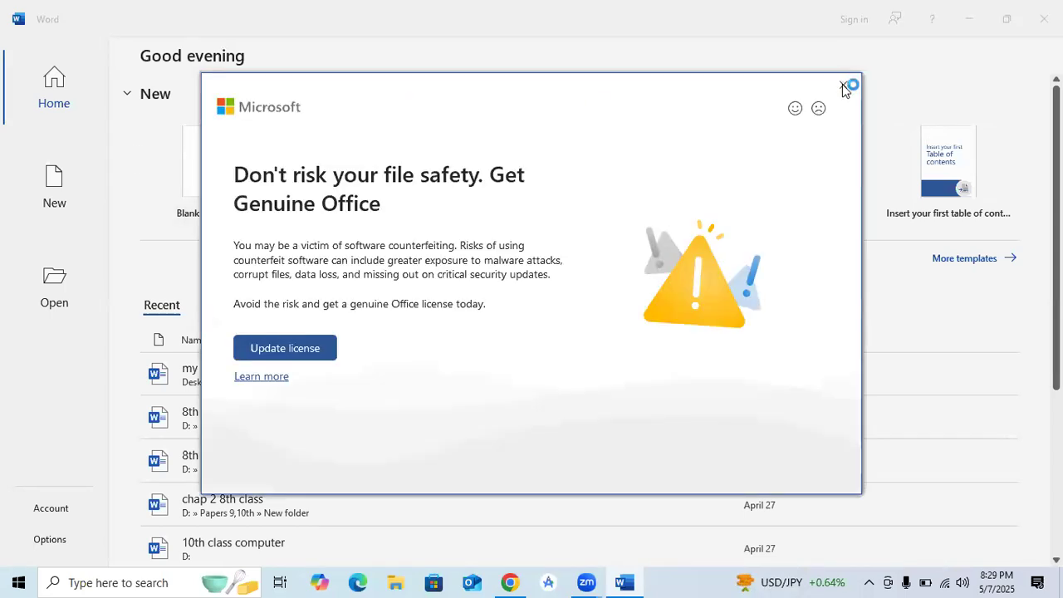
Step: Dismiss the Get Genuine Office warning and create a new blank document
{"action": "left_click", "coordinate": [842, 87]}
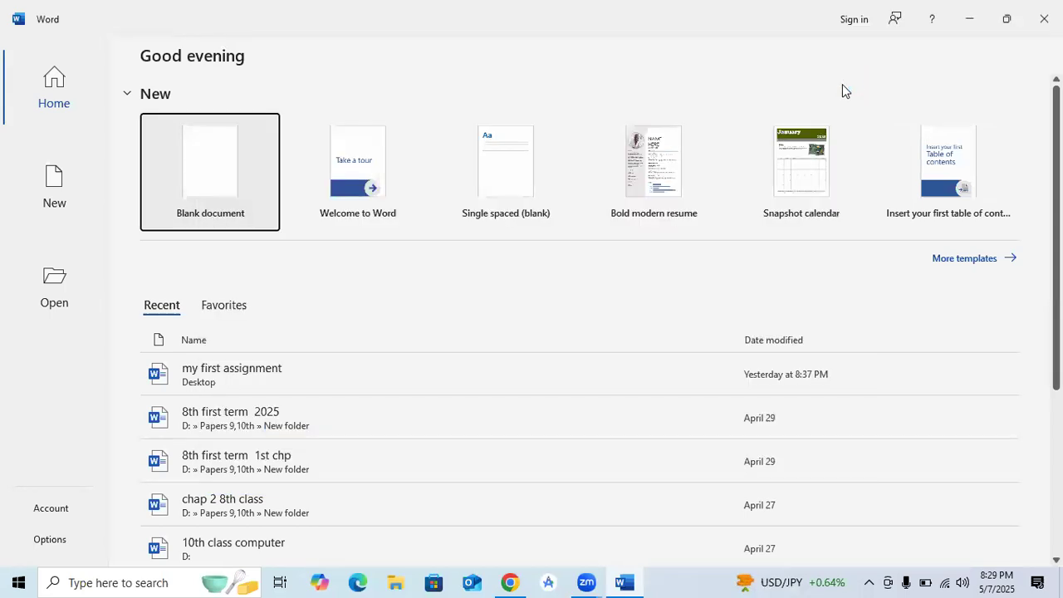
{"action": "left_click", "coordinate": [210, 172]}
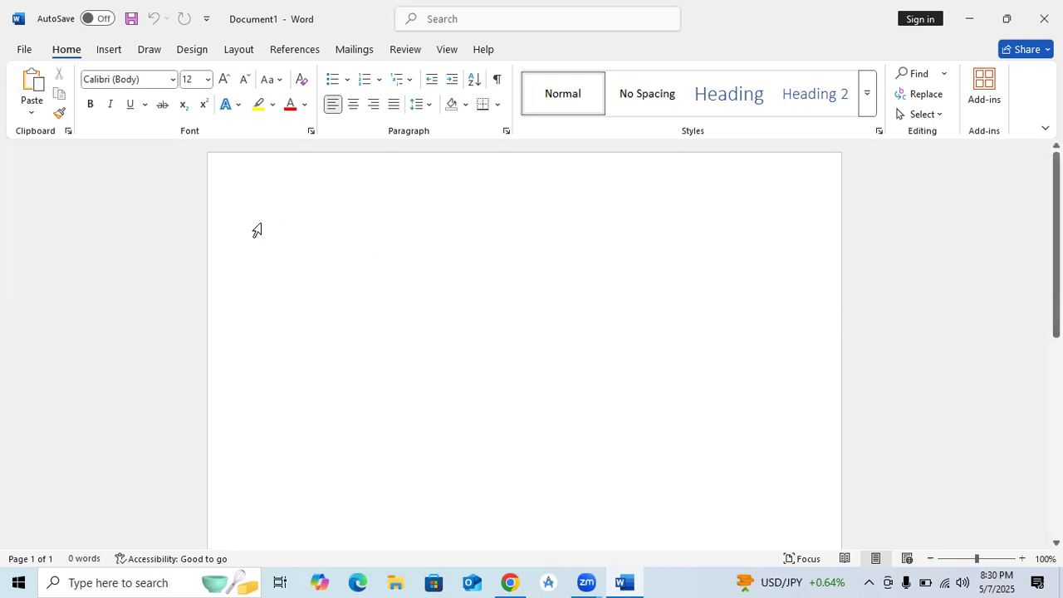
{"action": "left_click", "coordinate": [22, 51]}
Step: Leave the File view and end up on the Insert tab of the blank document
{"action": "left_click", "coordinate": [20, 55]}
{"action": "left_click", "coordinate": [106, 58]}
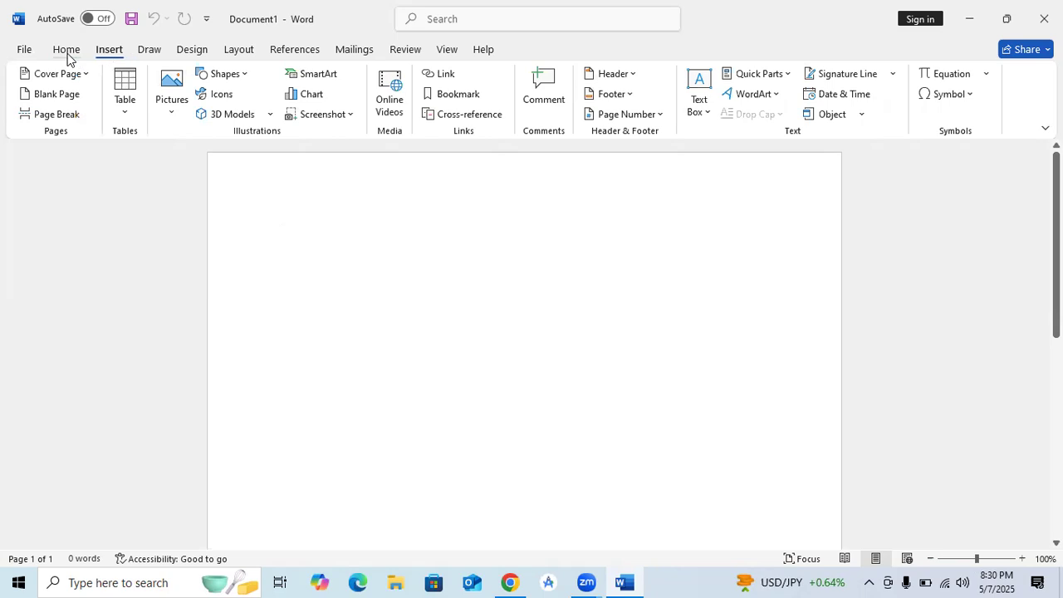
{"action": "left_click", "coordinate": [67, 53]}
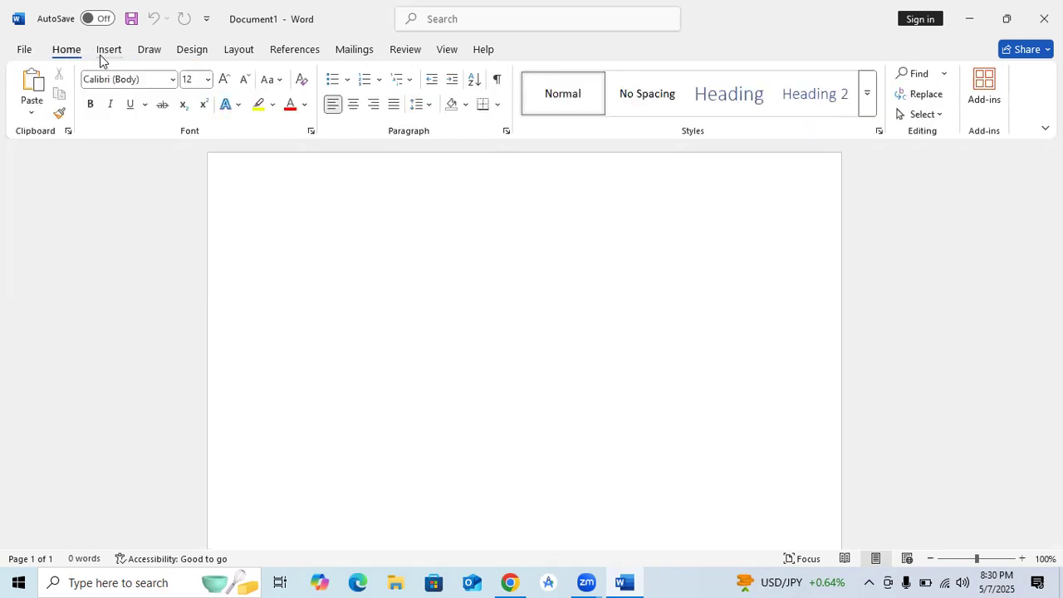
{"action": "left_click", "coordinate": [101, 58]}
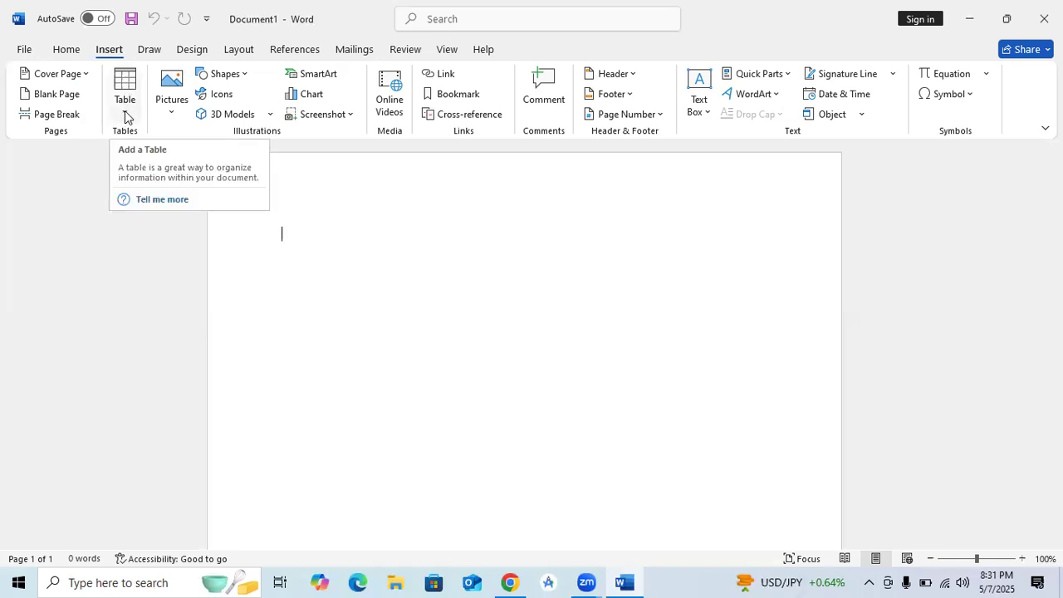
Step: Insert a 7-column by 6-row table from the Table grid
{"action": "left_click", "coordinate": [125, 118]}
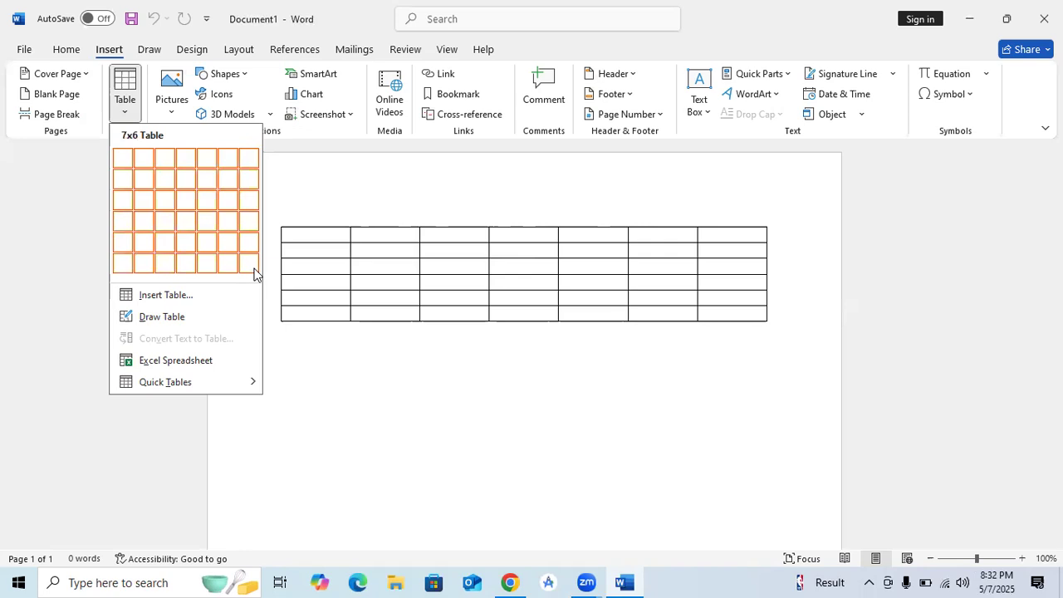
{"action": "left_click", "coordinate": [253, 271]}
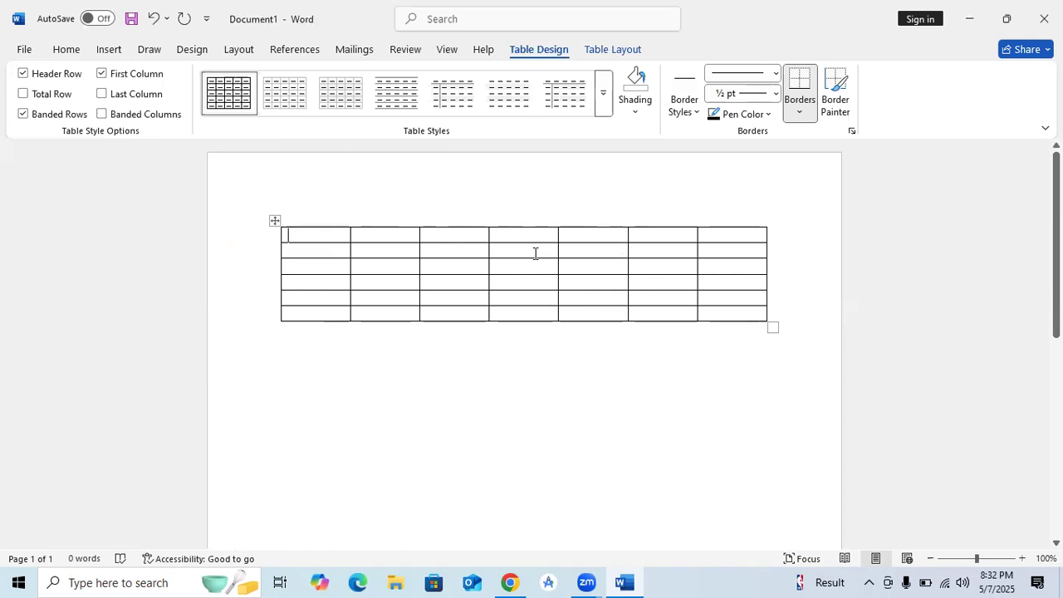
Step: Add a blank line below the first table and open the Insert Table dialog
{"action": "left_click", "coordinate": [304, 393]}
{"action": "key", "text": "Return"}
{"action": "key", "text": "Return"}
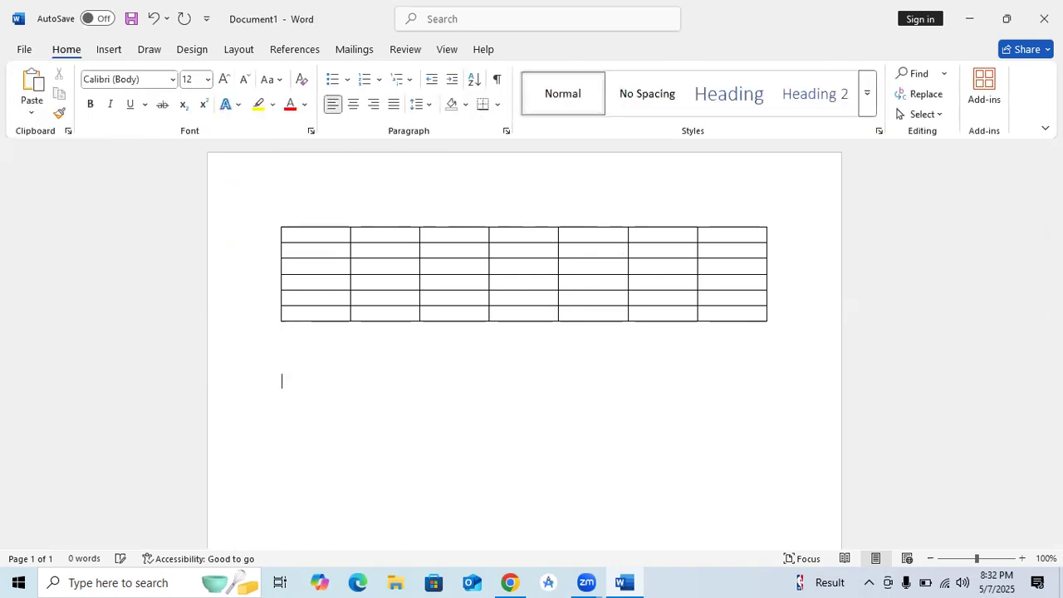
{"action": "left_click", "coordinate": [113, 52]}
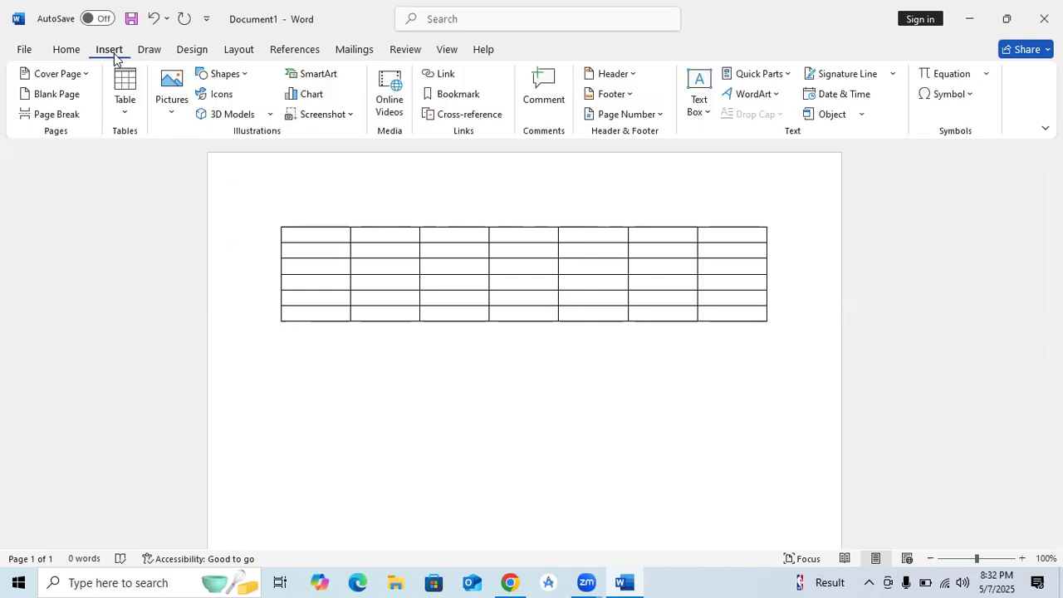
{"action": "left_click", "coordinate": [126, 117]}
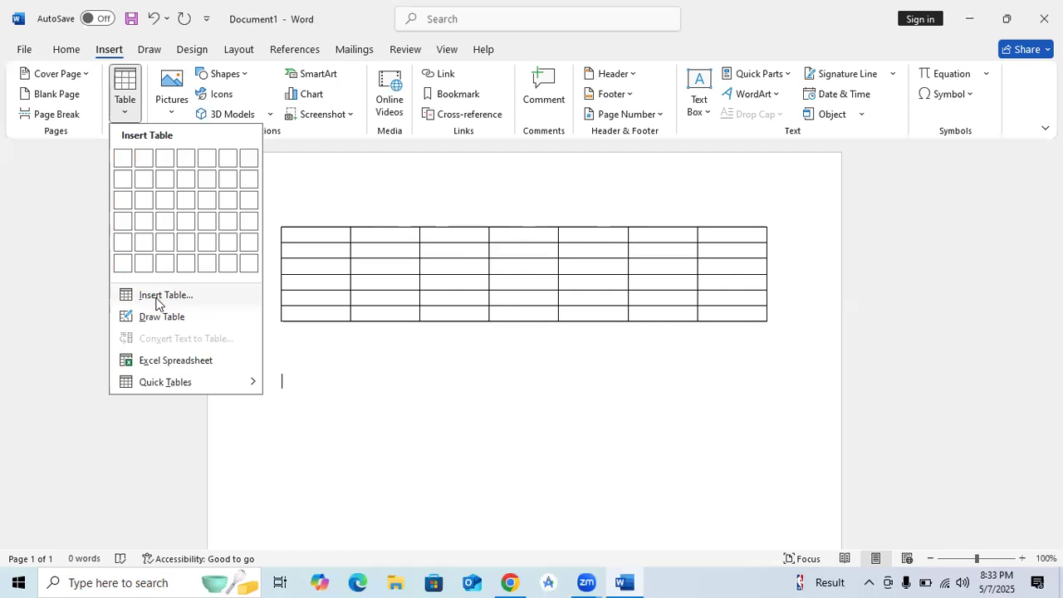
{"action": "left_click", "coordinate": [156, 299]}
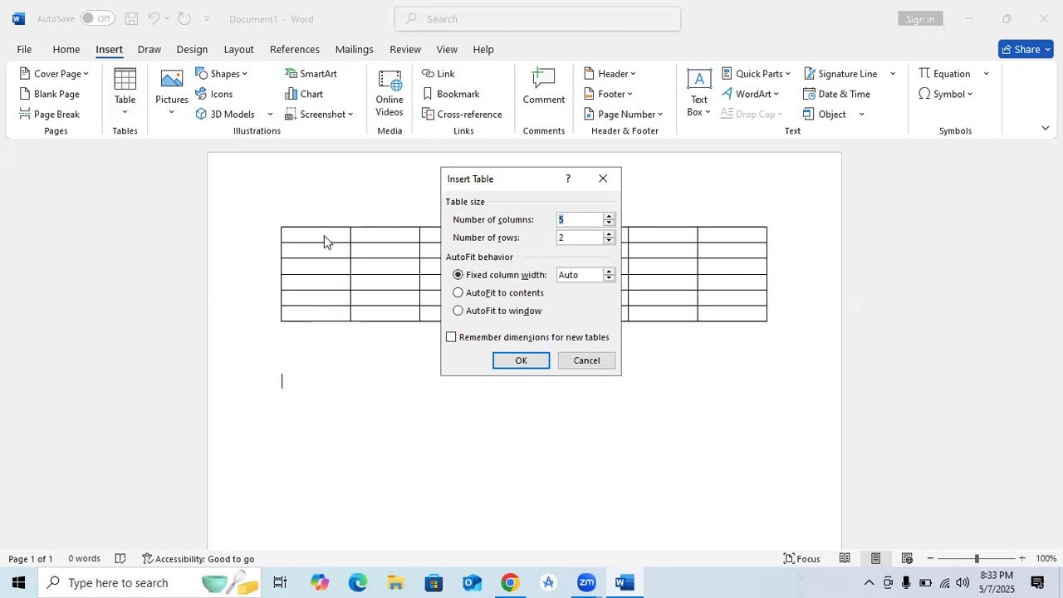
Step: Create a 15-column, 20-row table below the first one
{"action": "left_click", "coordinate": [595, 222]}
{"action": "key", "text": "BackSpace"}
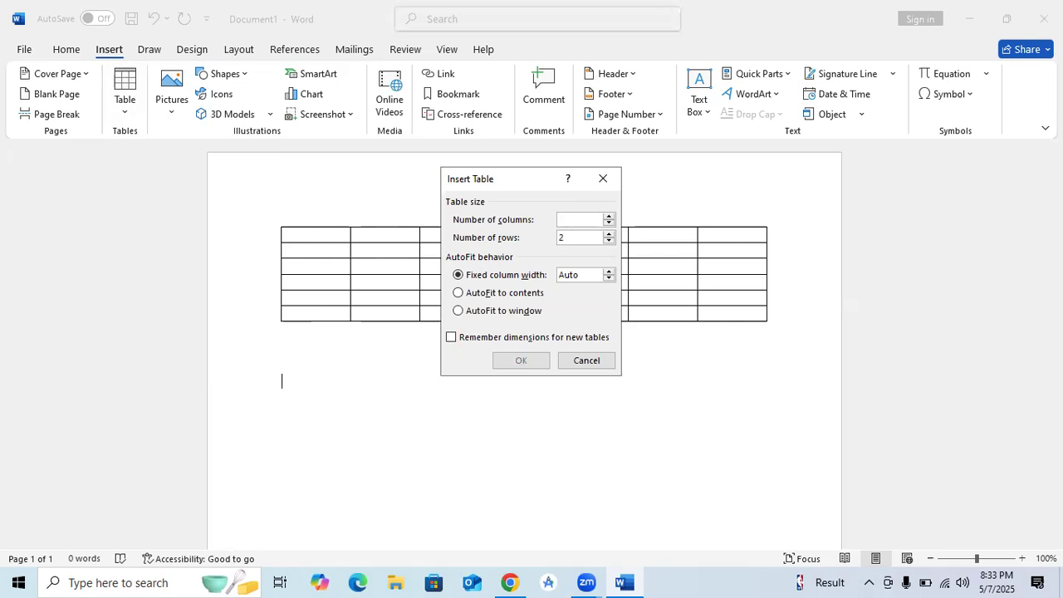
{"action": "type", "text": "15"}
{"action": "left_click", "coordinate": [581, 237]}
{"action": "key", "text": "BackSpace"}
{"action": "type", "text": "20"}
{"action": "left_click", "coordinate": [520, 363]}
{"action": "scroll", "coordinate": [520, 364], "scroll_direction": "down", "scroll_amount": 1}
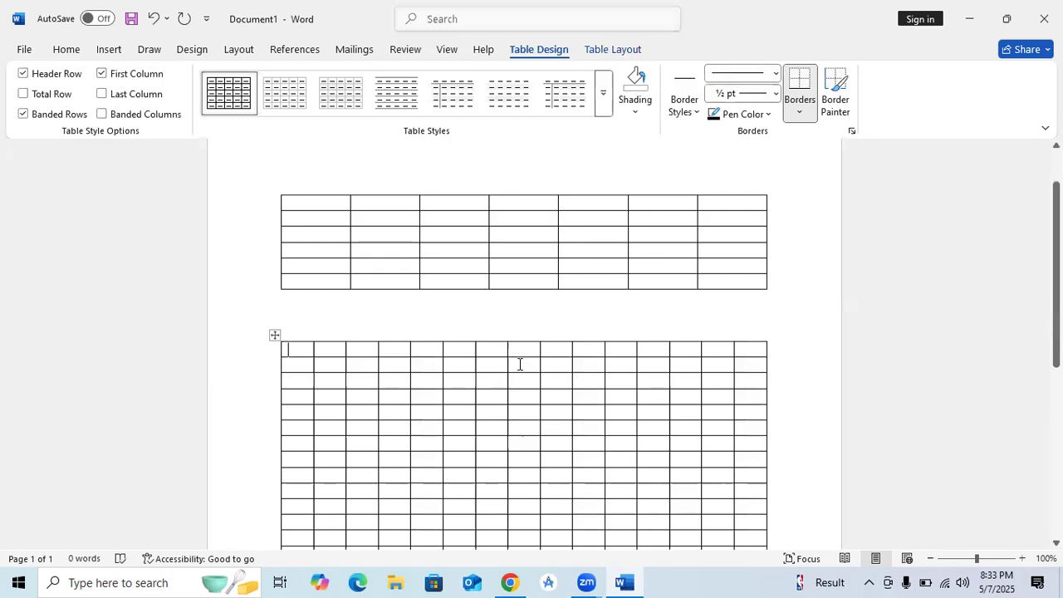
{"action": "scroll", "coordinate": [520, 364], "scroll_direction": "down", "scroll_amount": 4}
{"action": "scroll", "coordinate": [520, 363], "scroll_direction": "down", "scroll_amount": 1}
{"action": "scroll", "coordinate": [520, 364], "scroll_direction": "up", "scroll_amount": 1}
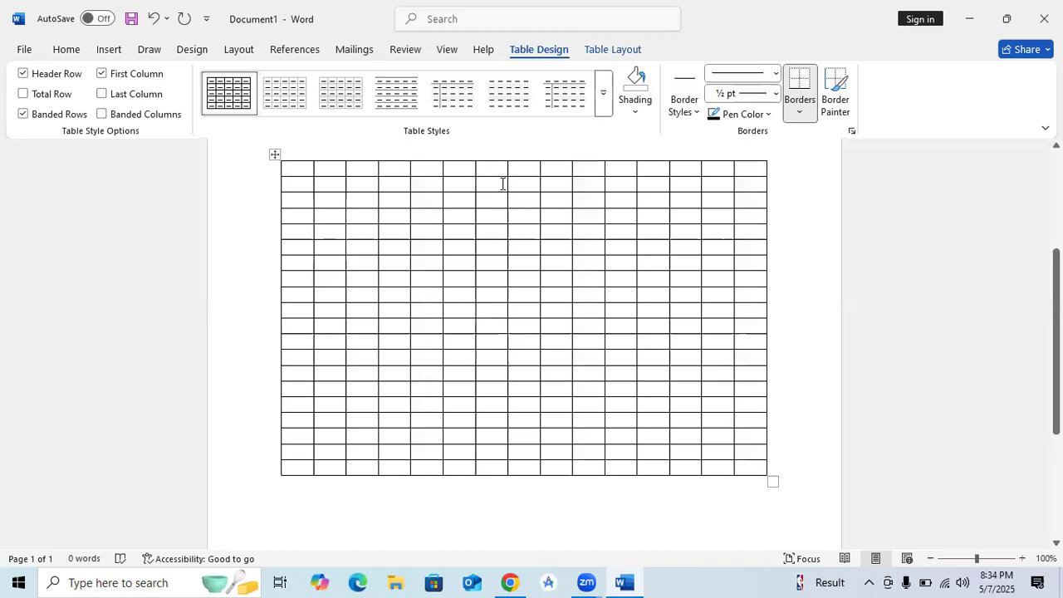
{"action": "scroll", "coordinate": [413, 330], "scroll_direction": "up", "scroll_amount": 5}
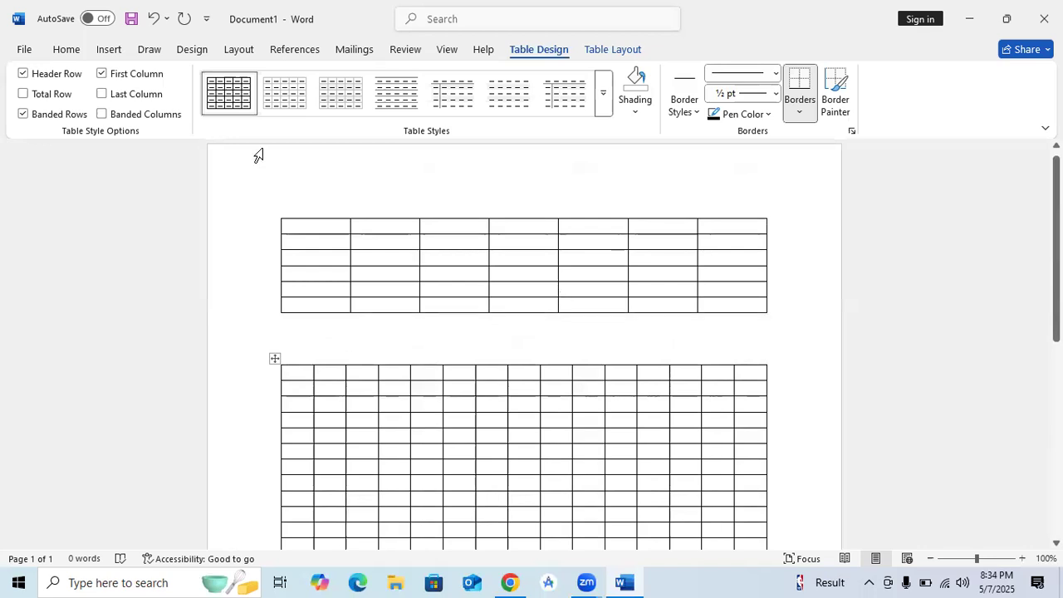
{"action": "left_click", "coordinate": [108, 50]}
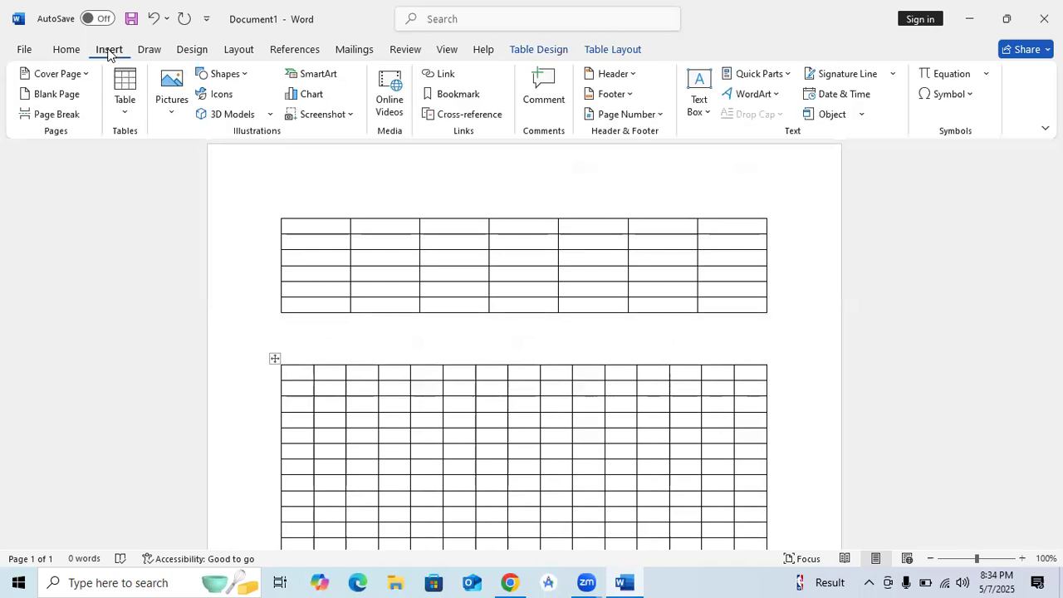
{"action": "left_click", "coordinate": [123, 115]}
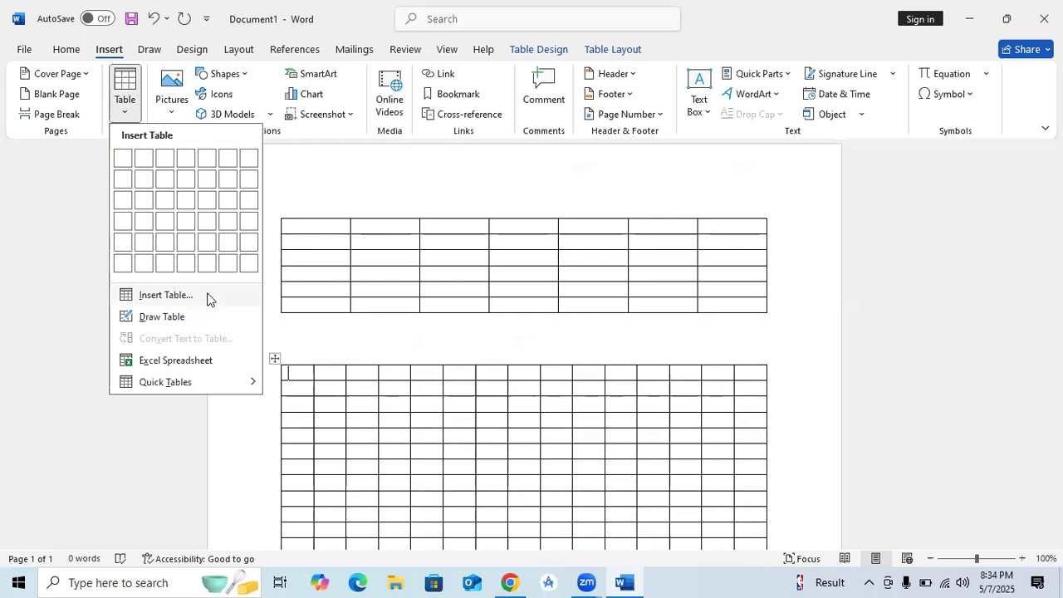
{"action": "left_click", "coordinate": [335, 336]}
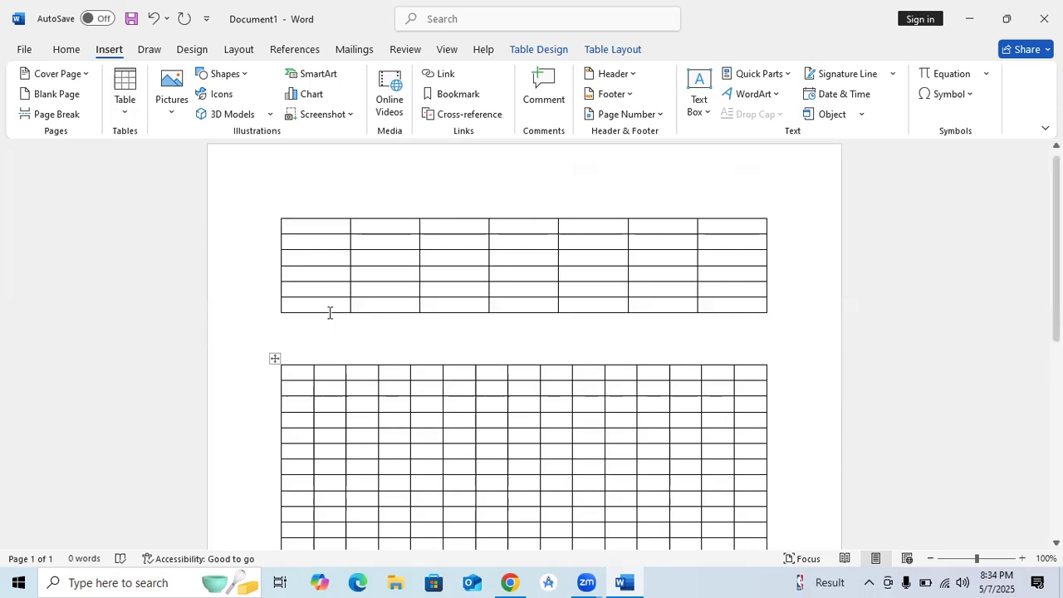
Step: Place the caret in the first table's top-left cell and zoom to 130%
{"action": "left_click", "coordinate": [302, 225]}
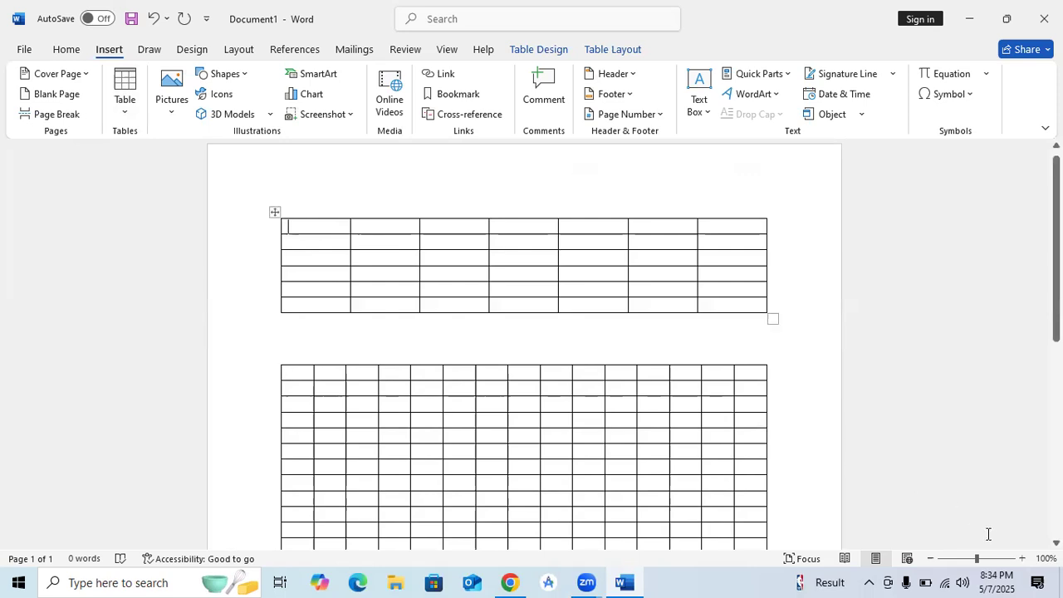
{"action": "left_click", "coordinate": [1023, 558]}
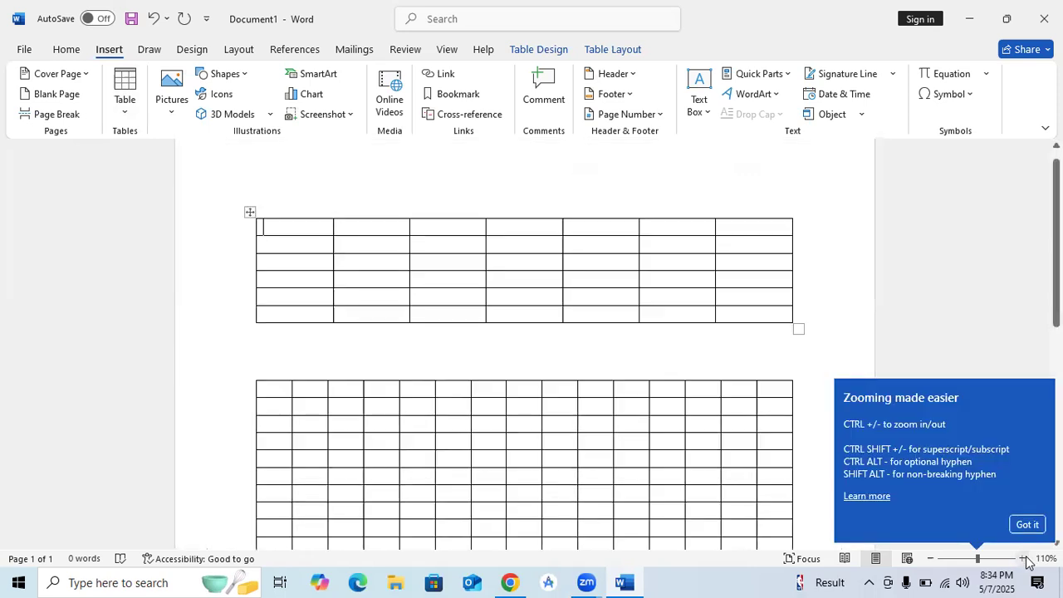
{"action": "left_click", "coordinate": [1025, 559]}
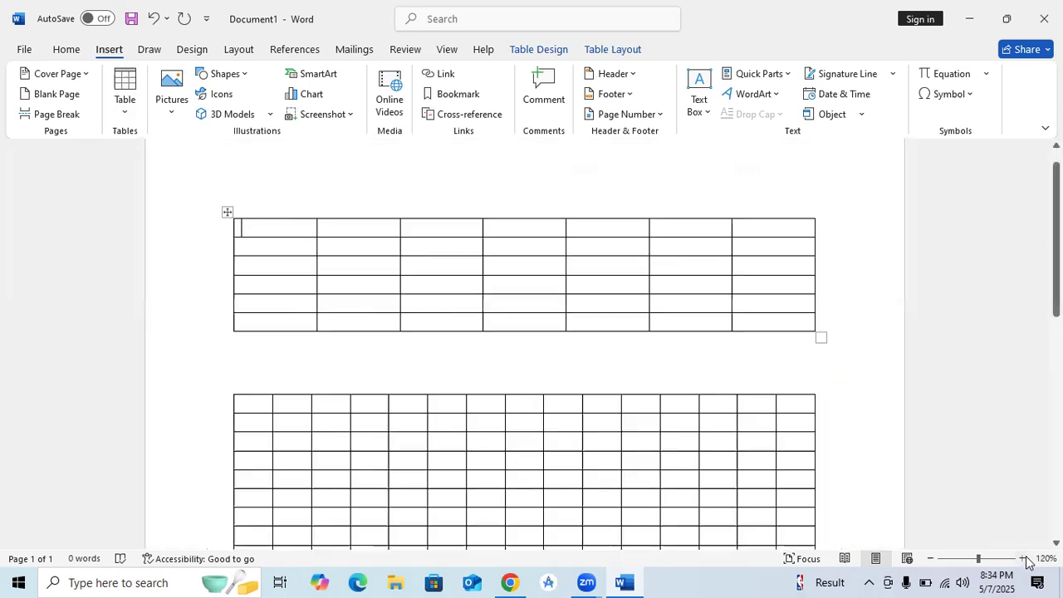
{"action": "left_click", "coordinate": [1025, 559]}
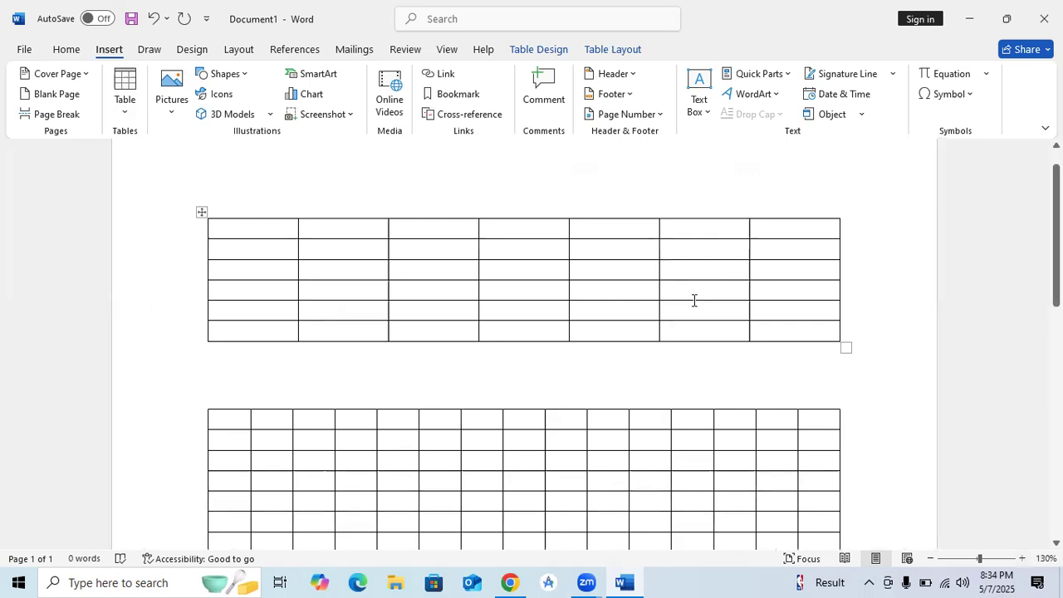
{"action": "scroll", "coordinate": [694, 300], "scroll_direction": "up", "scroll_amount": 1}
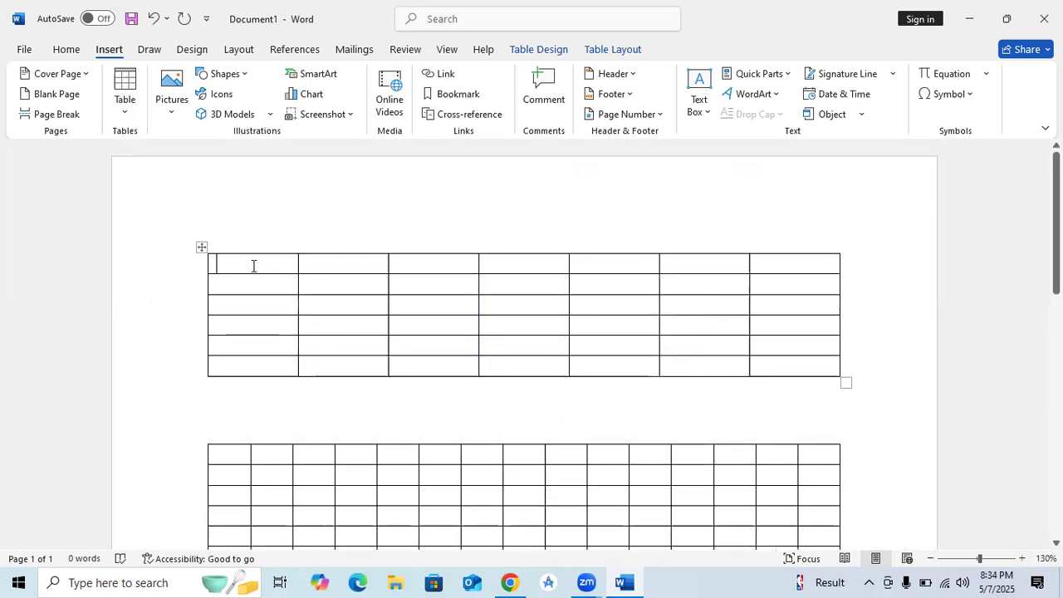
Step: Type the headers ID and Name into the first two header cells
{"action": "type", "text": "ID"}
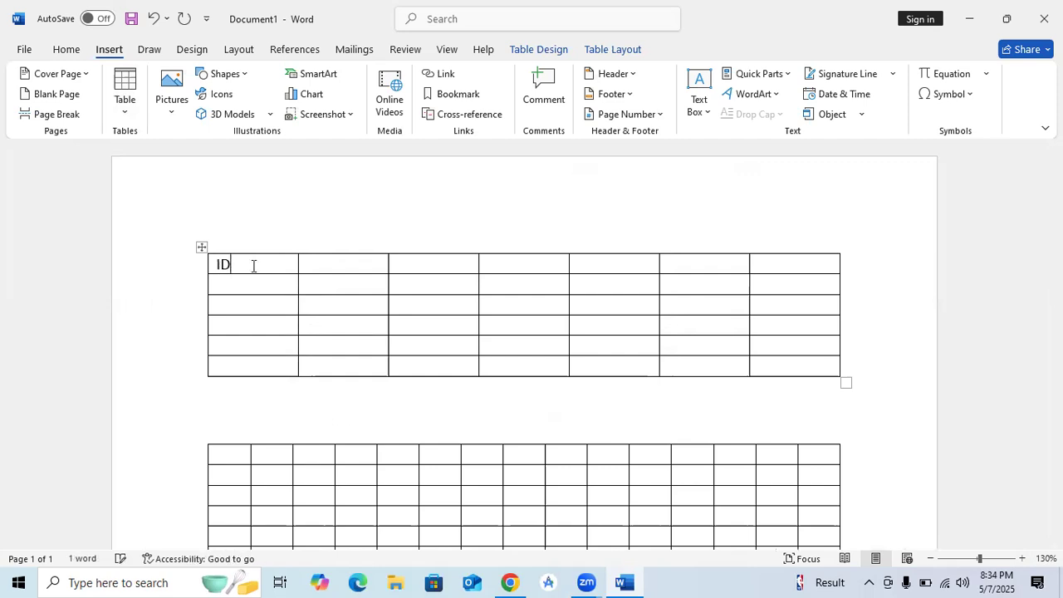
{"action": "key", "text": "Tab"}
{"action": "type", "text": "nA"}
{"action": "key", "text": "Delete"}
{"action": "key", "text": "BackSpace"}
{"action": "type", "text": "NAm"}
{"action": "key", "text": "BackSpace"}
{"action": "key", "text": "BackSpace"}
{"action": "key", "text": "BackSpace"}
{"action": "type", "text": "Name"}
{"action": "key", "text": "Tab"}
Step: Fill the remaining headers: Roll No, Class, Section, Phone and School
{"action": "type", "text": "R"}
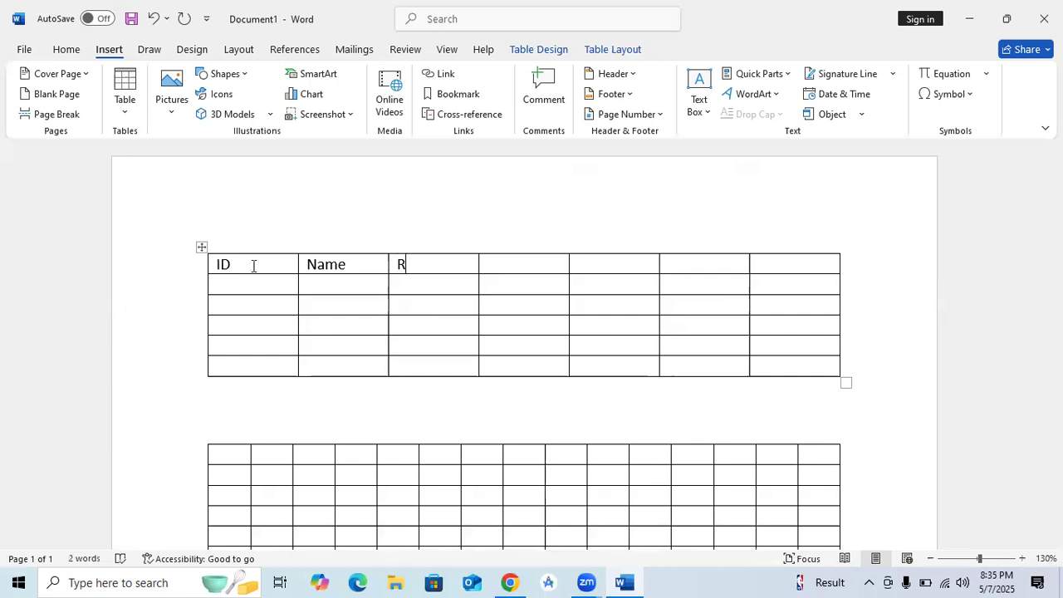
{"action": "type", "text": "oll No"}
{"action": "key", "text": "Tab"}
{"action": "type", "text": "Class"}
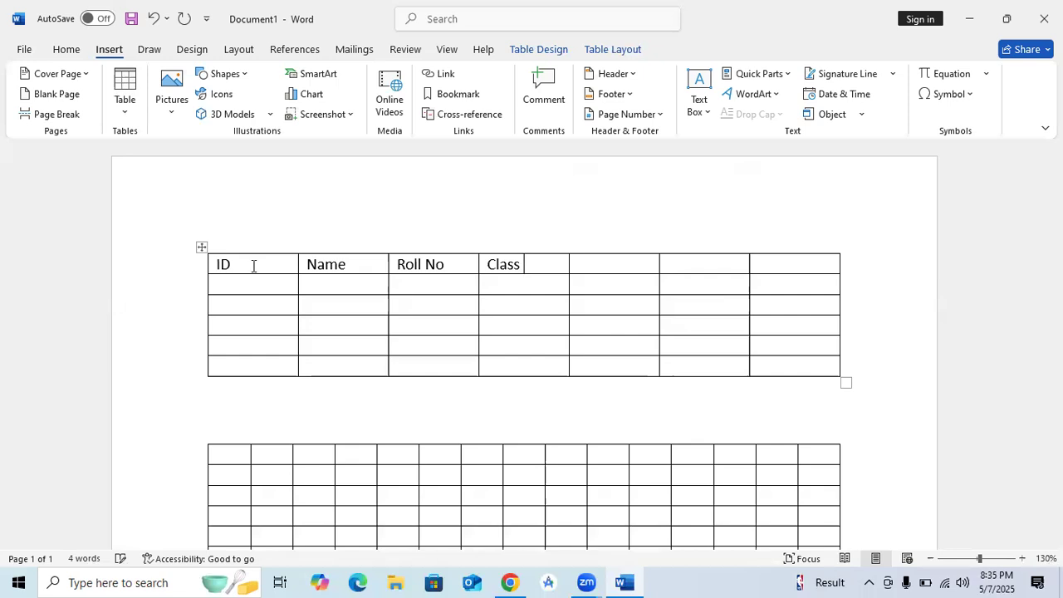
{"action": "key", "text": "Tab"}
{"action": "type", "text": "Section"}
{"action": "key", "text": "Tab"}
{"action": "type", "text": "p"}
{"action": "key", "text": "BackSpace"}
{"action": "type", "text": "Phone"}
{"action": "key", "text": "Tab"}
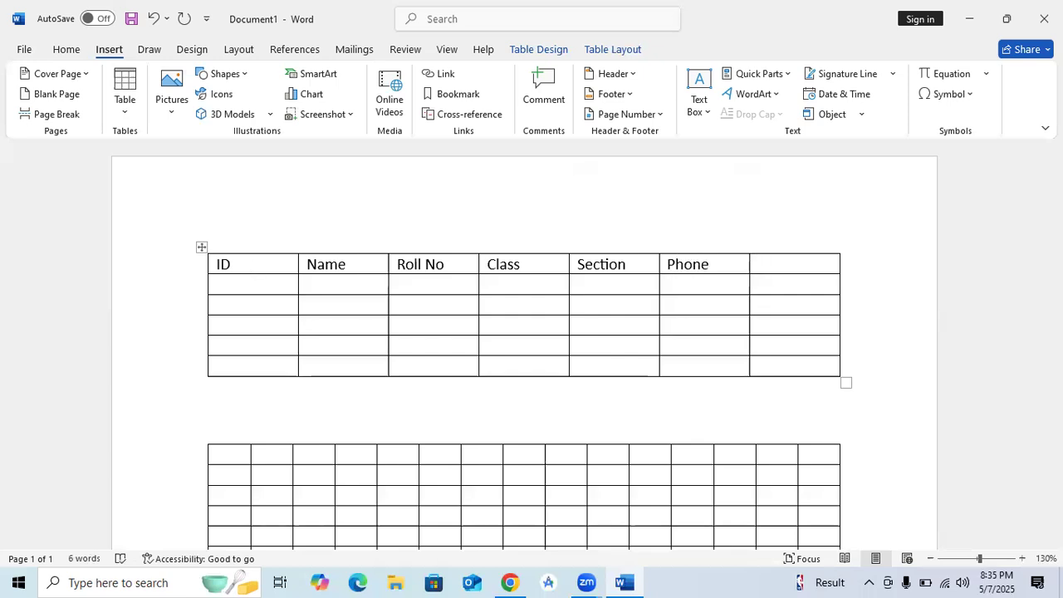
{"action": "type", "text": "School"}
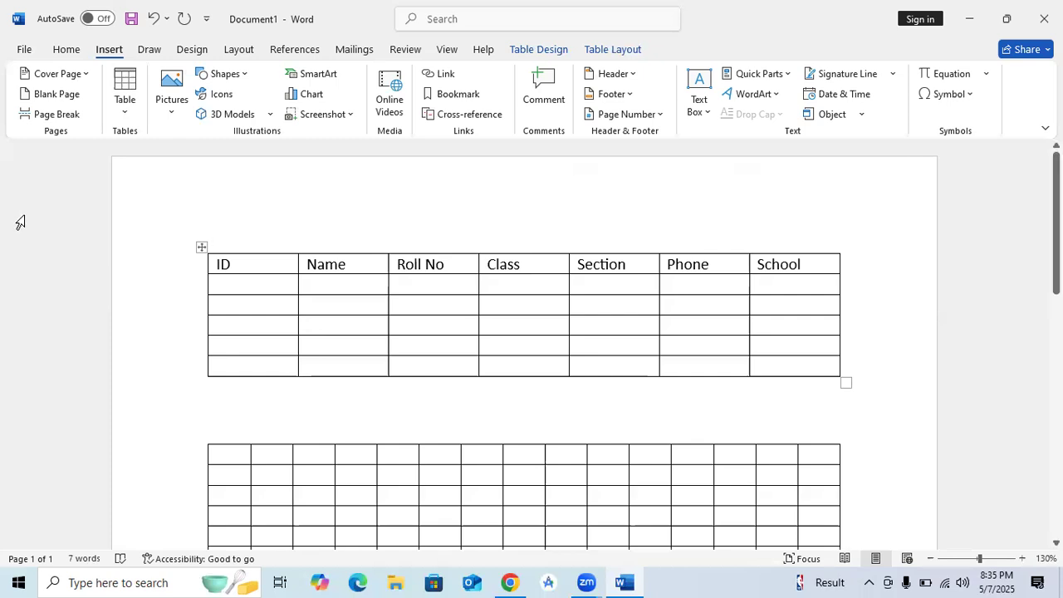
Step: Number the ID column 1 through 5 down the five data rows
{"action": "left_click", "coordinate": [257, 289]}
{"action": "type", "text": "1"}
{"action": "key", "text": "Down"}
{"action": "key", "text": "Down"}
{"action": "type", "text": "3"}
{"action": "key", "text": "Down"}
{"action": "type", "text": "4"}
{"action": "key", "text": "Down"}
{"action": "type", "text": "5"}
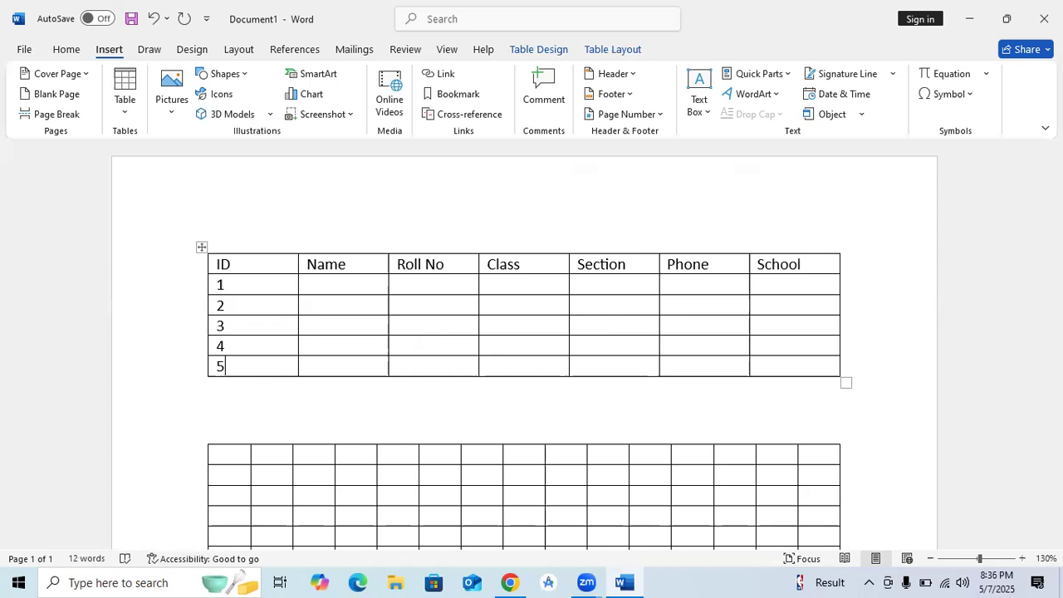
{"action": "left_click", "coordinate": [343, 288]}
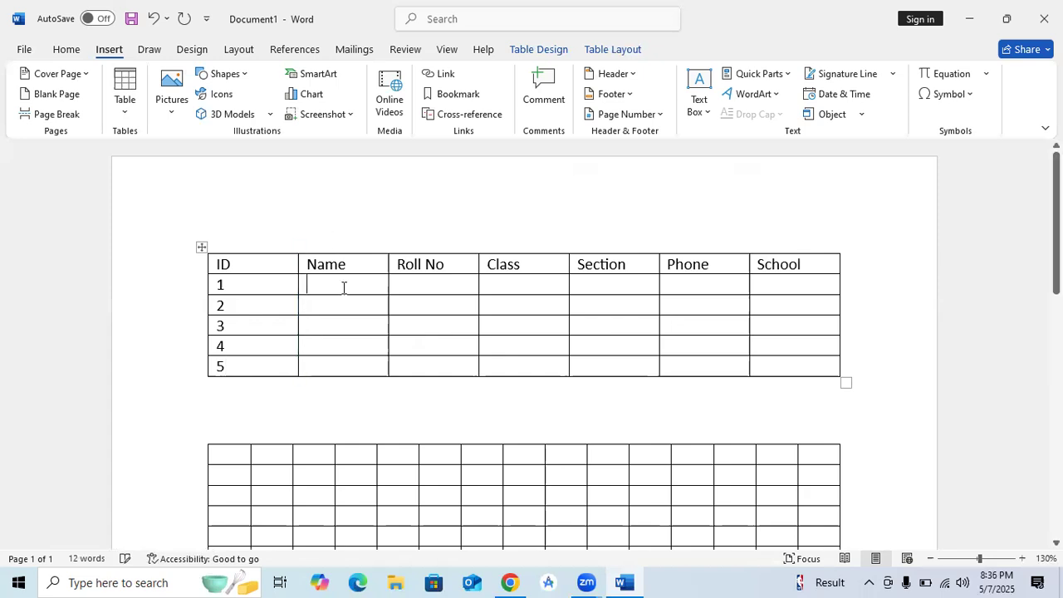
Step: Enter student names in the first three Name cells and begin the fourth
{"action": "type", "text": "Arsh"}
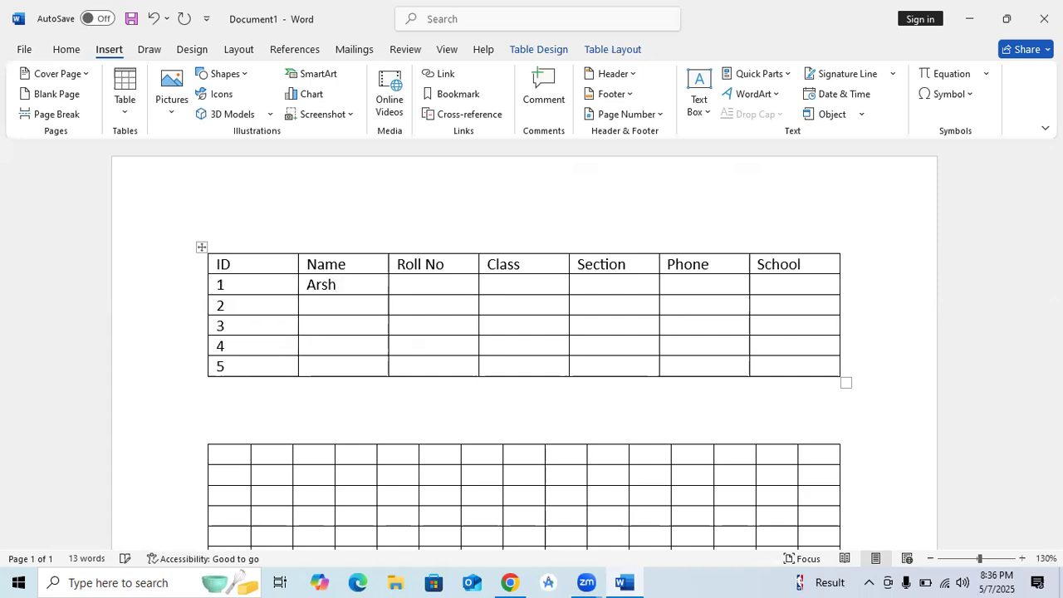
{"action": "key", "text": "Down"}
{"action": "type", "text": "Sadia"}
{"action": "key", "text": "Down"}
{"action": "key", "text": "Up"}
{"action": "key", "text": "Down"}
{"action": "type", "text": "Zubta"}
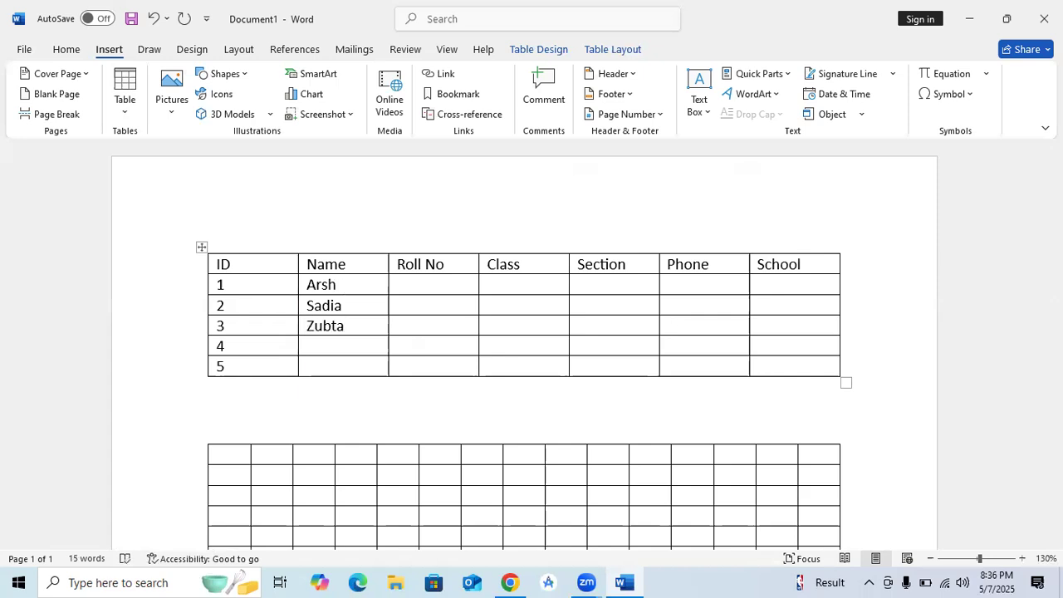
{"action": "key", "text": "Down"}
{"action": "type", "text": "Mr"}
{"action": "key", "text": "BackSpace"}
Step: Finish the fourth student's name and enter the fifth student's name
{"action": "type", "text": "aryam"}
{"action": "key", "text": "Down"}
{"action": "type", "text": "Sidra"}
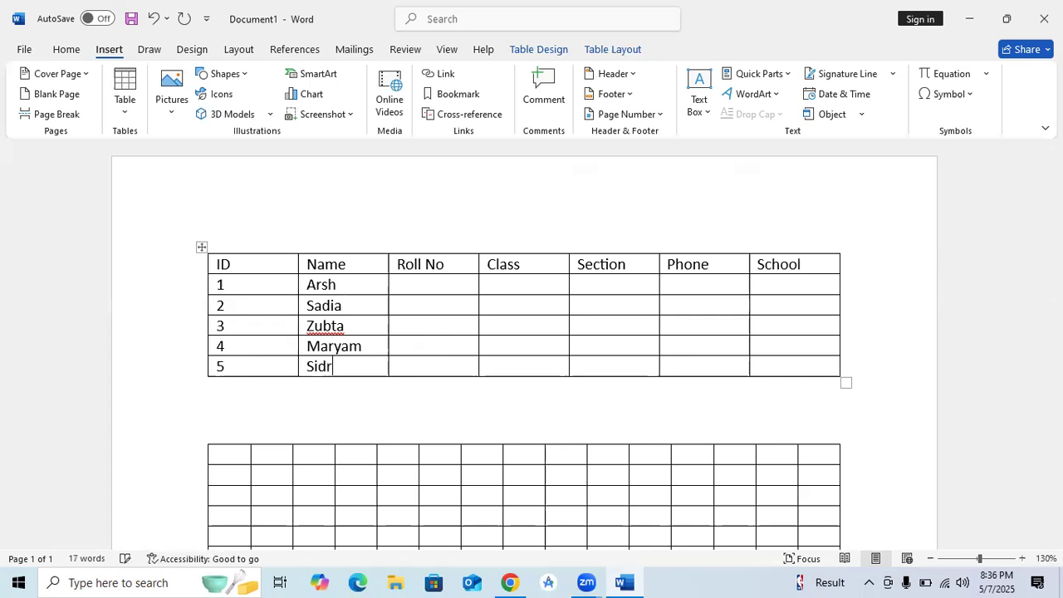
Step: Fill the Roll No column with 011, 022, 033, 044 and 055
{"action": "left_click", "coordinate": [440, 279]}
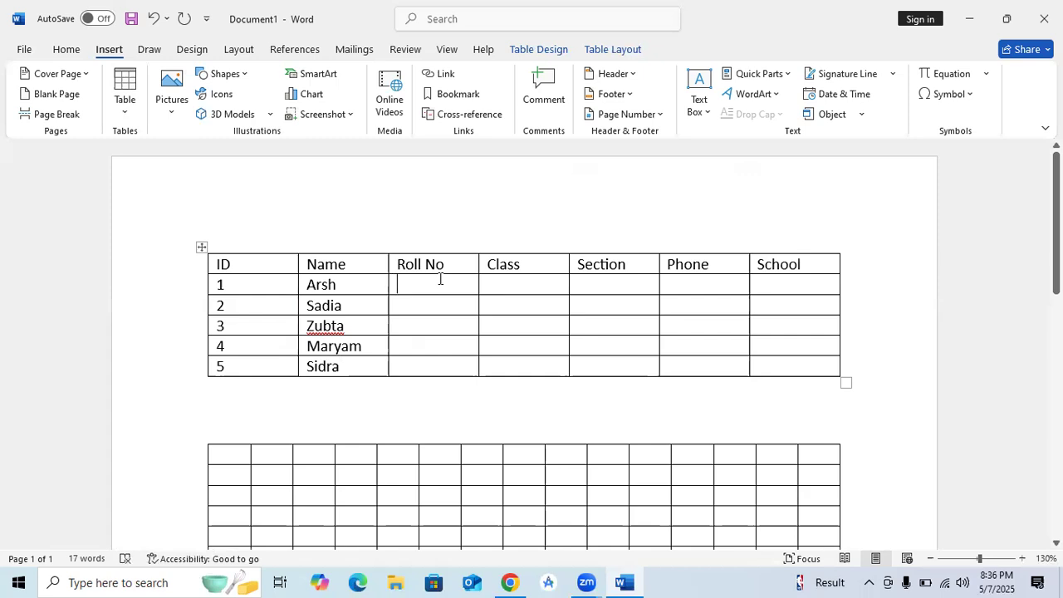
{"action": "type", "text": "011"}
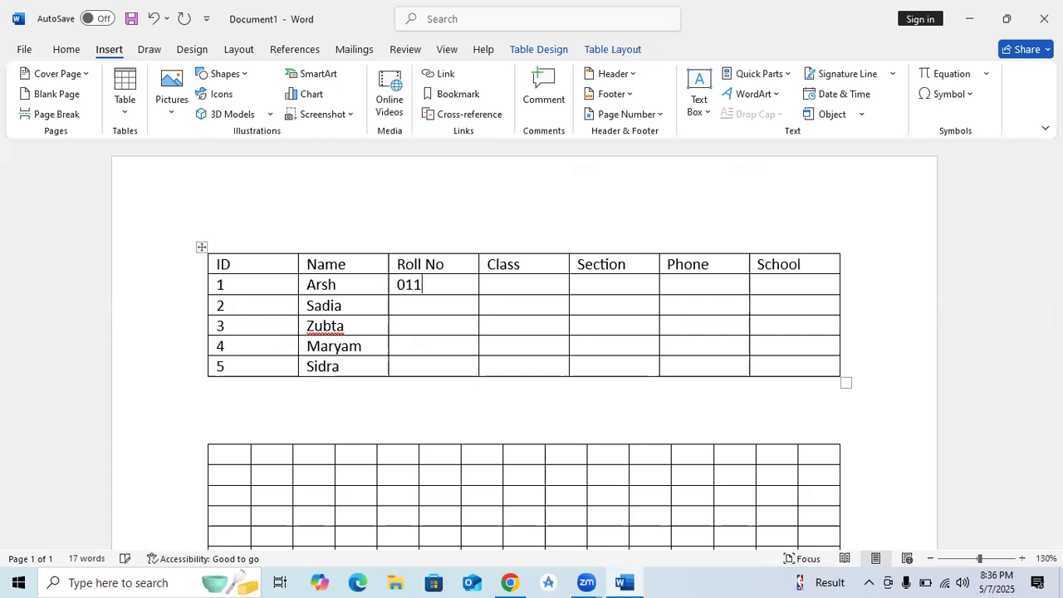
{"action": "left_click", "coordinate": [398, 305]}
{"action": "type", "text": "022"}
{"action": "key", "text": "Down"}
{"action": "type", "text": "033"}
{"action": "key", "text": "Down"}
{"action": "type", "text": "044"}
{"action": "key", "text": "Down"}
{"action": "type", "text": "055"}
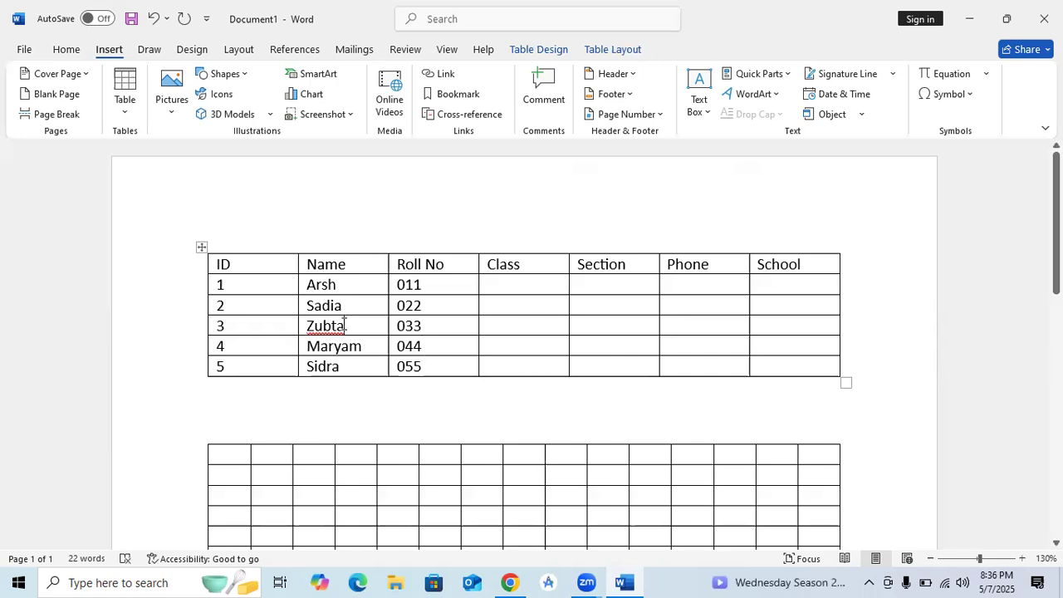
Step: Replace the third student's name with a different name
{"action": "left_click", "coordinate": [344, 326]}
{"action": "key", "text": "BackSpace"}
{"action": "key", "text": "BackSpace"}
{"action": "key", "text": "BackSpace"}
{"action": "key", "text": "BackSpace"}
{"action": "key", "text": "BackSpace"}
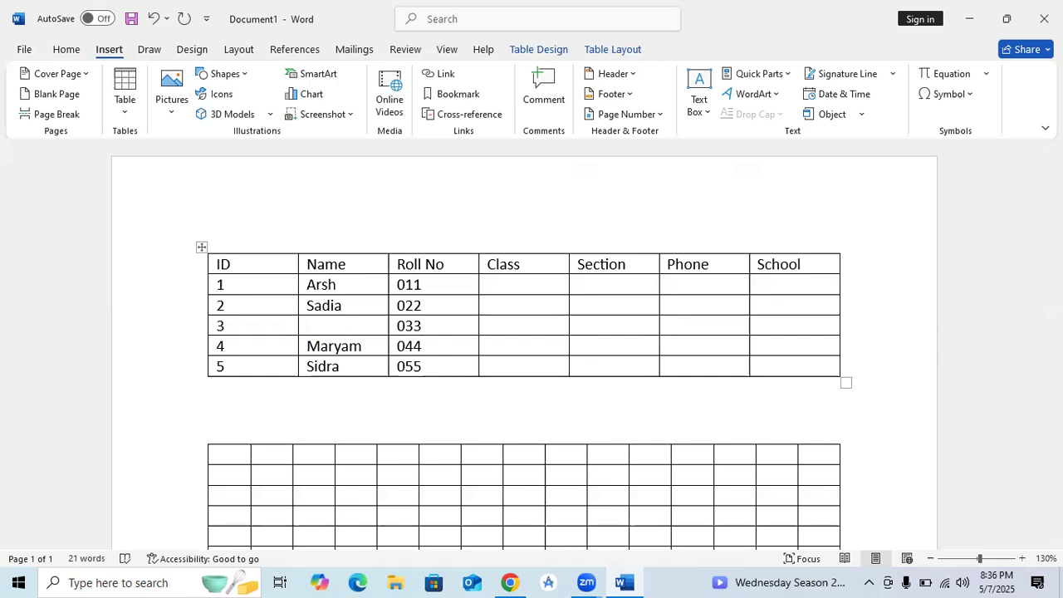
{"action": "type", "text": "Hania"}
Step: Enter 10th in row 1's Class cell
{"action": "left_click", "coordinate": [517, 284]}
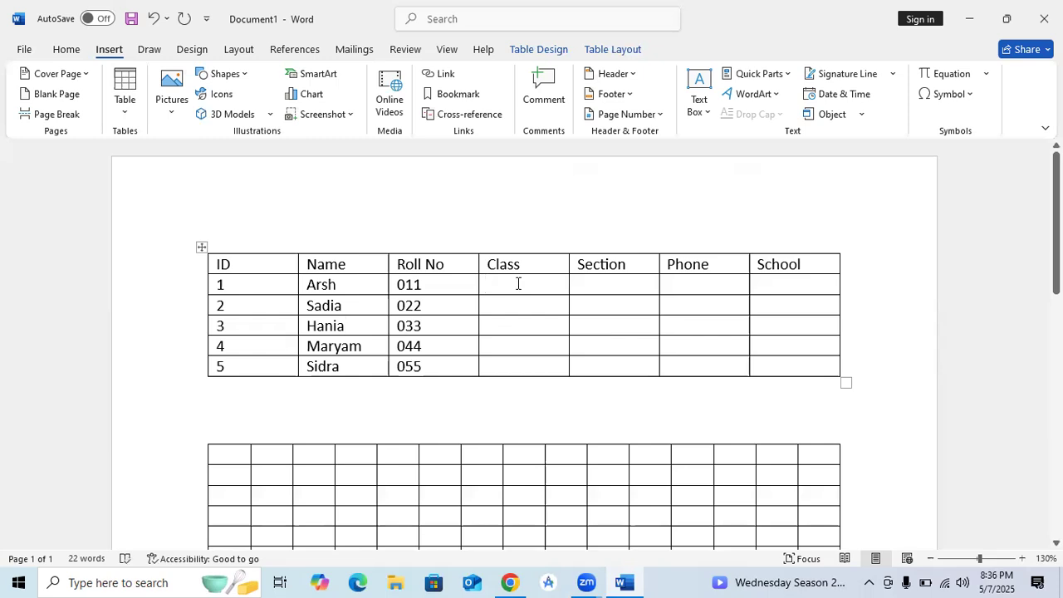
{"action": "type", "text": "10th"}
{"action": "left_click", "coordinate": [504, 307]}
Step: Fill the remaining Class cells, one row at a time, with 10th
{"action": "type", "text": "10th"}
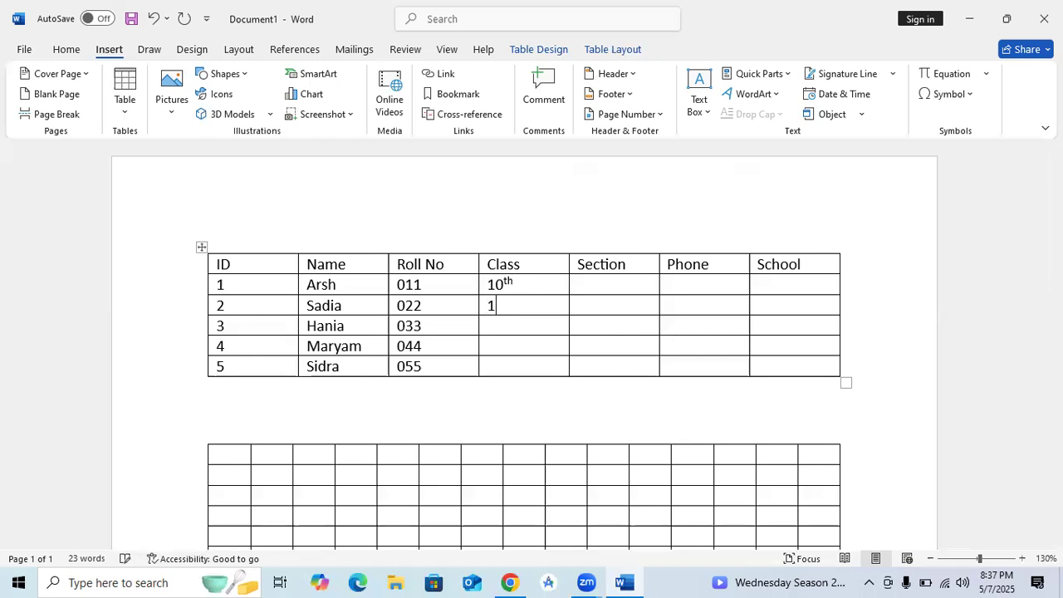
{"action": "key", "text": "Down"}
{"action": "type", "text": "10th"}
{"action": "key", "text": "Down"}
{"action": "type", "text": "10th"}
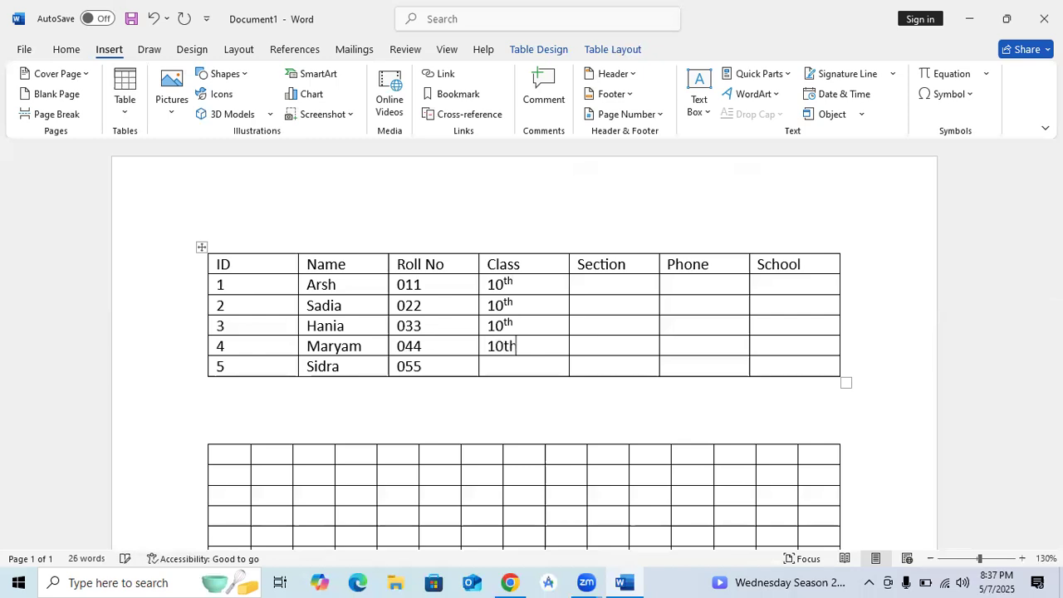
{"action": "key", "text": "Down"}
{"action": "type", "text": "10th"}
Step: Enter Excellent in row 1's Section cell, correcting a typo, and select the word
{"action": "left_click", "coordinate": [609, 284]}
{"action": "type", "text": "To"}
{"action": "key", "text": "BackSpace"}
{"action": "key", "text": "BackSpace"}
{"action": "type", "text": "Excelle"}
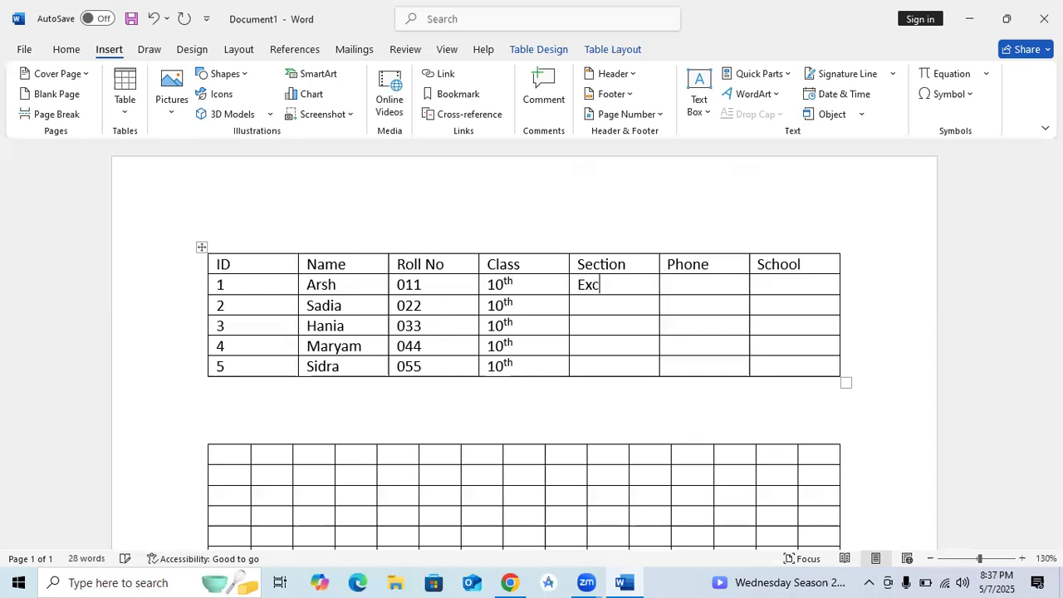
{"action": "type", "text": "nt"}
{"action": "key", "text": "shift+Left"}
{"action": "key", "text": "shift+Left"}
{"action": "key", "text": "shift+Left"}
{"action": "key", "text": "shift+Left"}
{"action": "key", "text": "shift+Left"}
{"action": "key", "text": "shift+Left"}
{"action": "key", "text": "shift+Left"}
{"action": "key", "text": "shift+Left"}
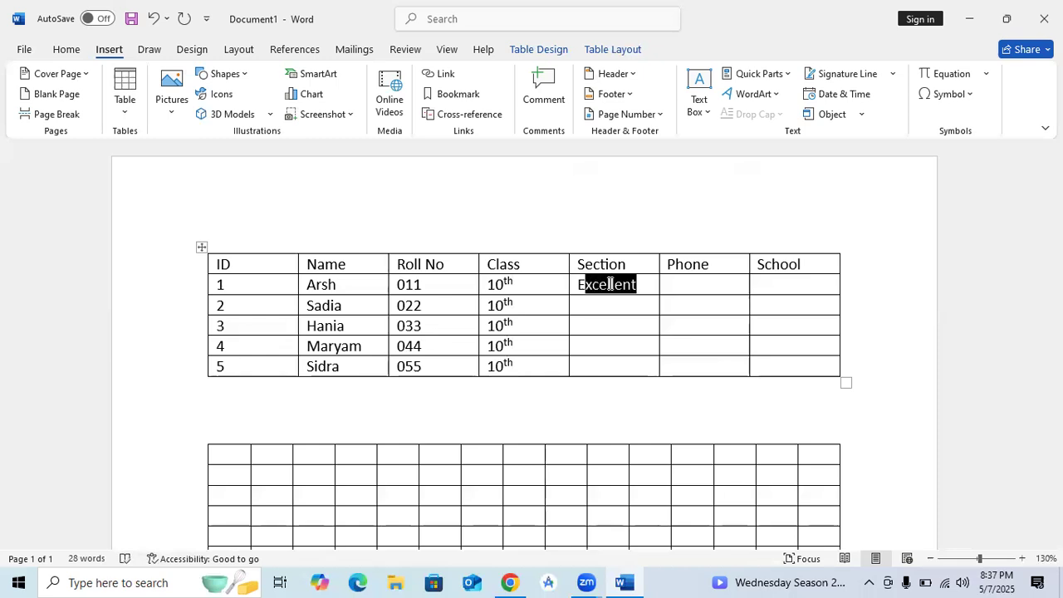
{"action": "key", "text": "shift+Left"}
{"action": "key", "text": "ctrl+c"}
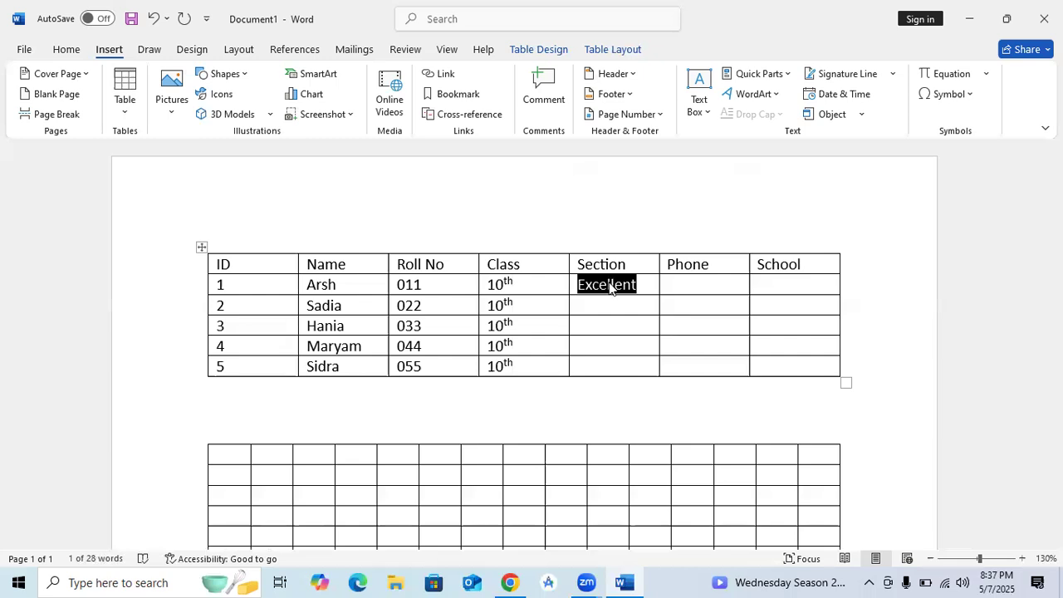
Step: Paste Excellent into the Section cells of rows 2 through 5
{"action": "left_click", "coordinate": [608, 306]}
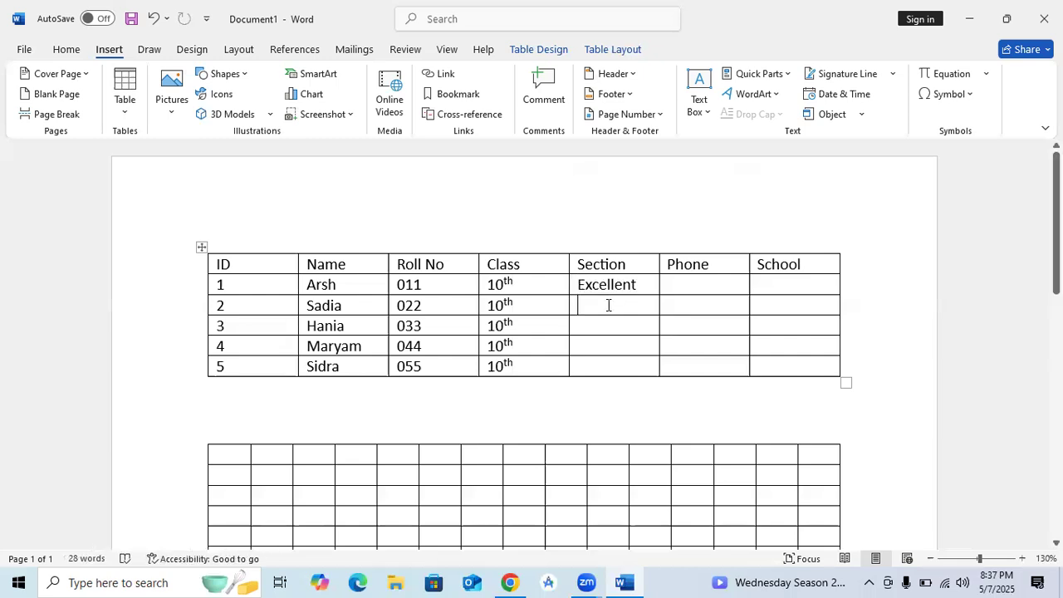
{"action": "key", "text": "ctrl+v"}
{"action": "left_click", "coordinate": [596, 324]}
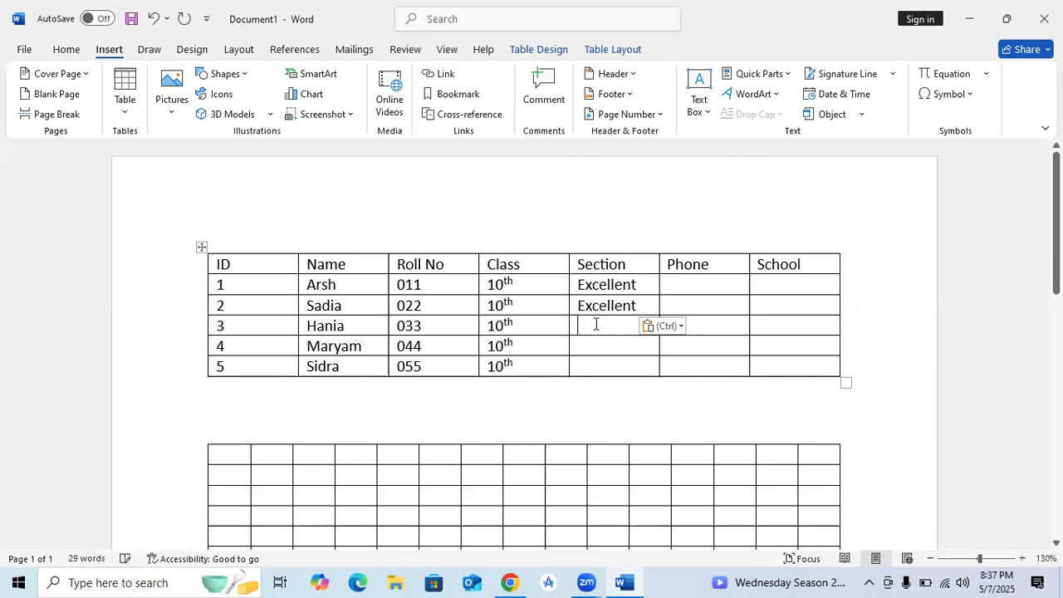
{"action": "key", "text": "ctrl+v"}
{"action": "key", "text": "Down"}
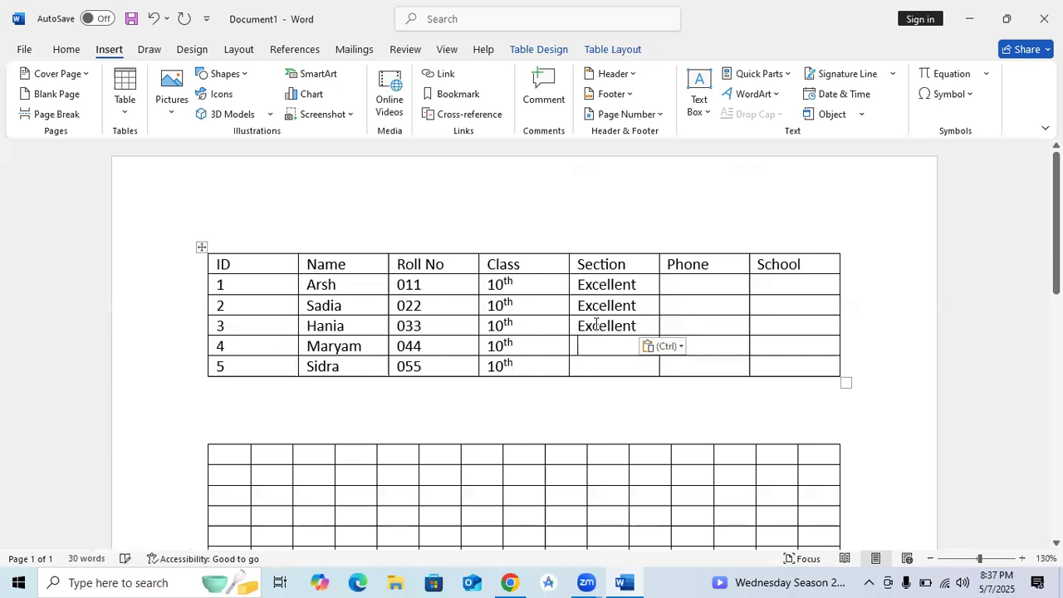
{"action": "key", "text": "ctrl+v"}
{"action": "key", "text": "Down"}
{"action": "key", "text": "ctrl+v"}
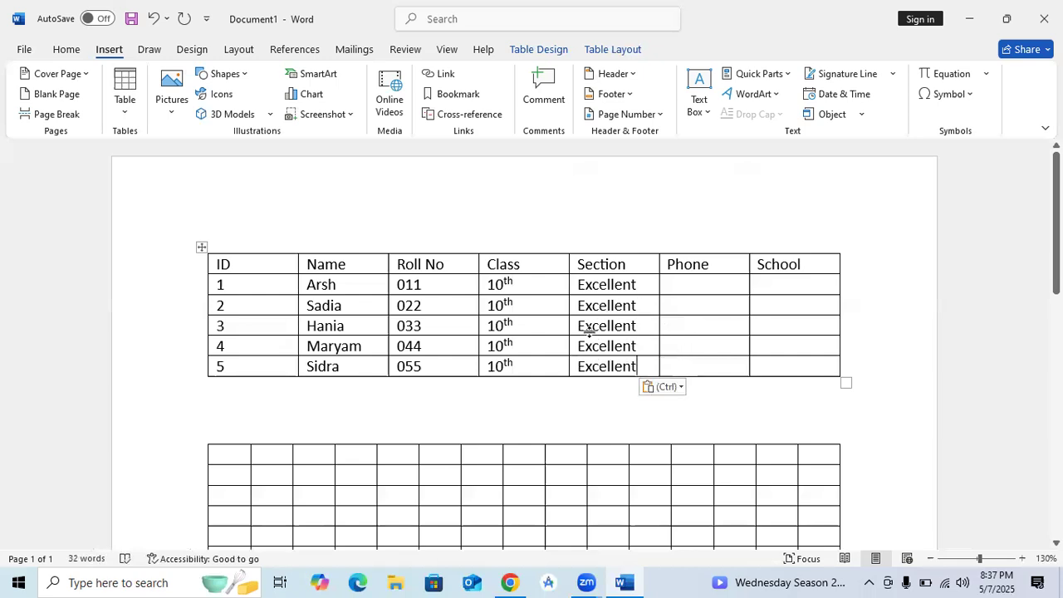
{"action": "left_click", "coordinate": [778, 367]}
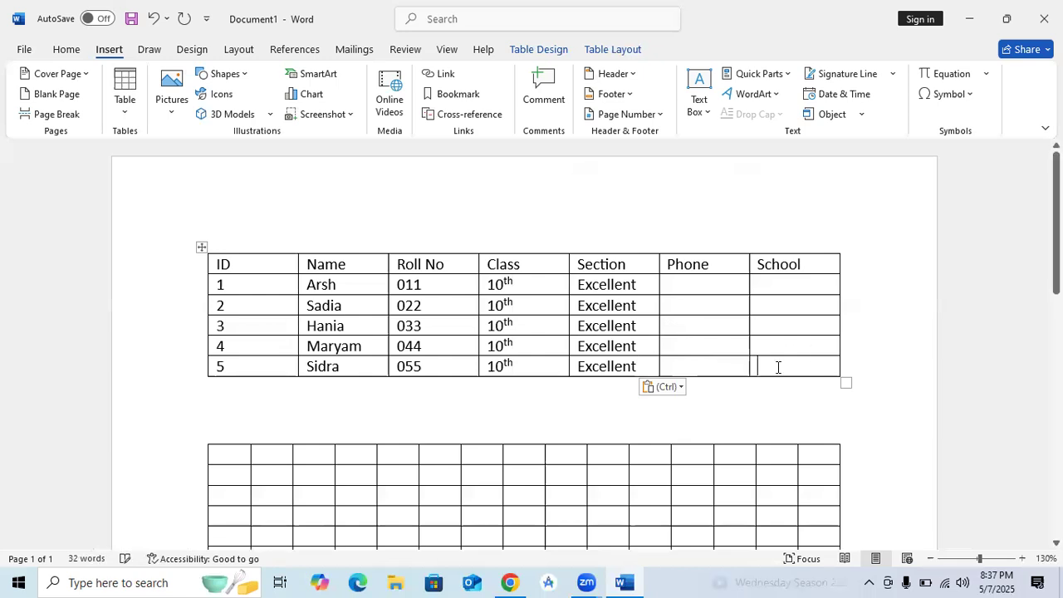
Step: Enter the phone number in row 1's Phone cell and select it
{"action": "left_click", "coordinate": [696, 285]}
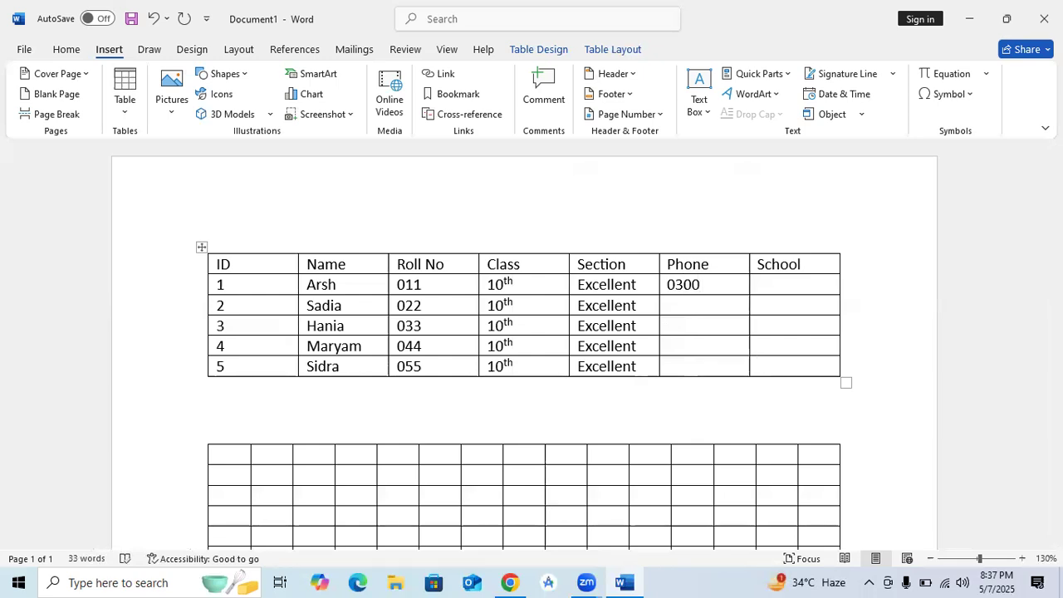
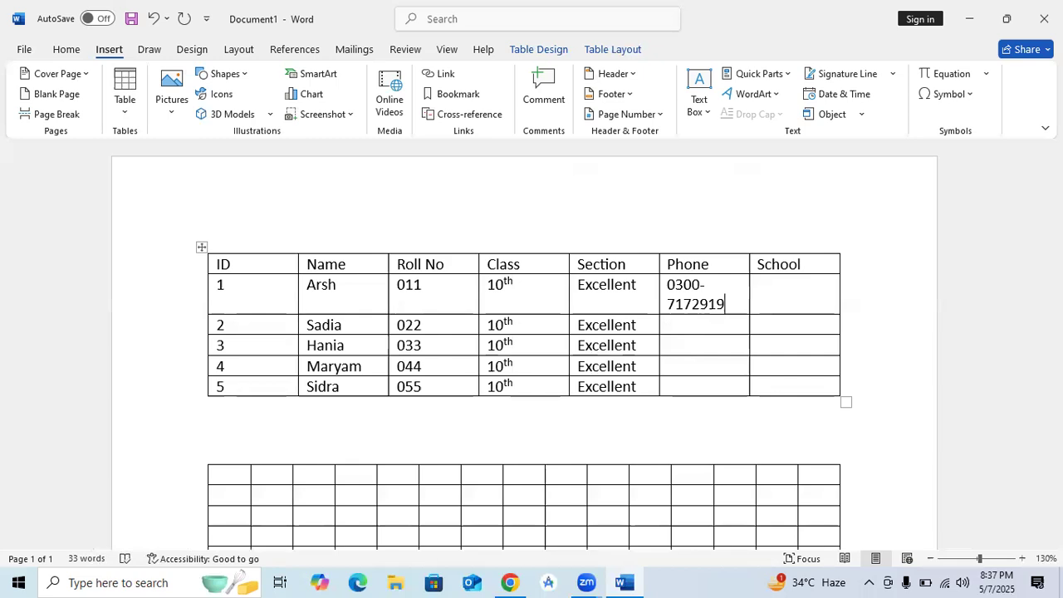
{"action": "left_click_drag", "start_coordinate": [726, 304], "coordinate": [656, 287]}
{"action": "key", "text": "ctrl+c"}
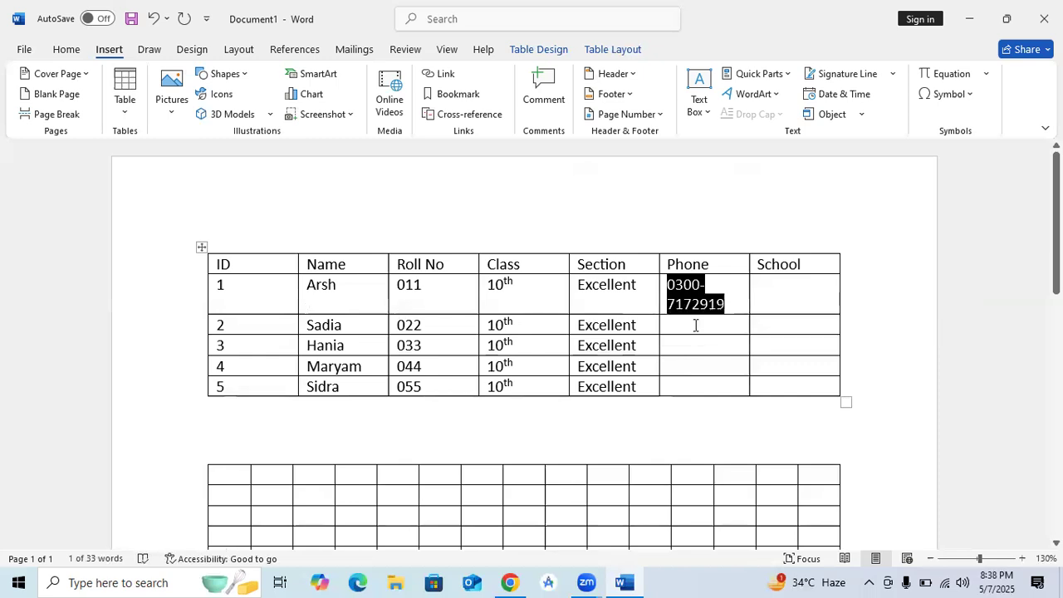
Step: Paste that phone number into the Phone cells of rows 2 through 5
{"action": "left_click", "coordinate": [696, 325]}
{"action": "key", "text": "ctrl+v"}
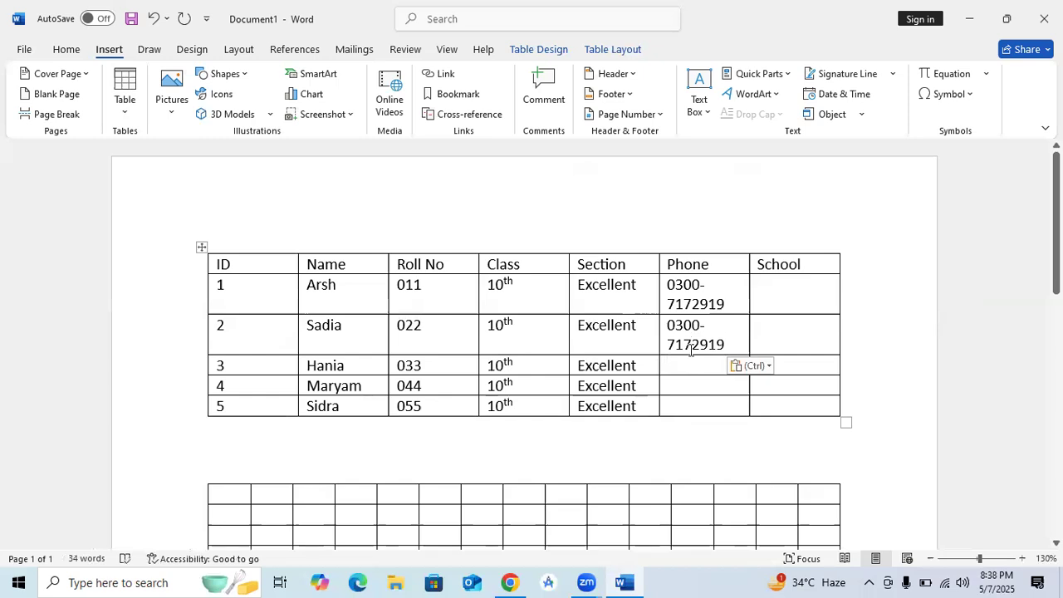
{"action": "left_click", "coordinate": [691, 365]}
{"action": "key", "text": "ctrl+v"}
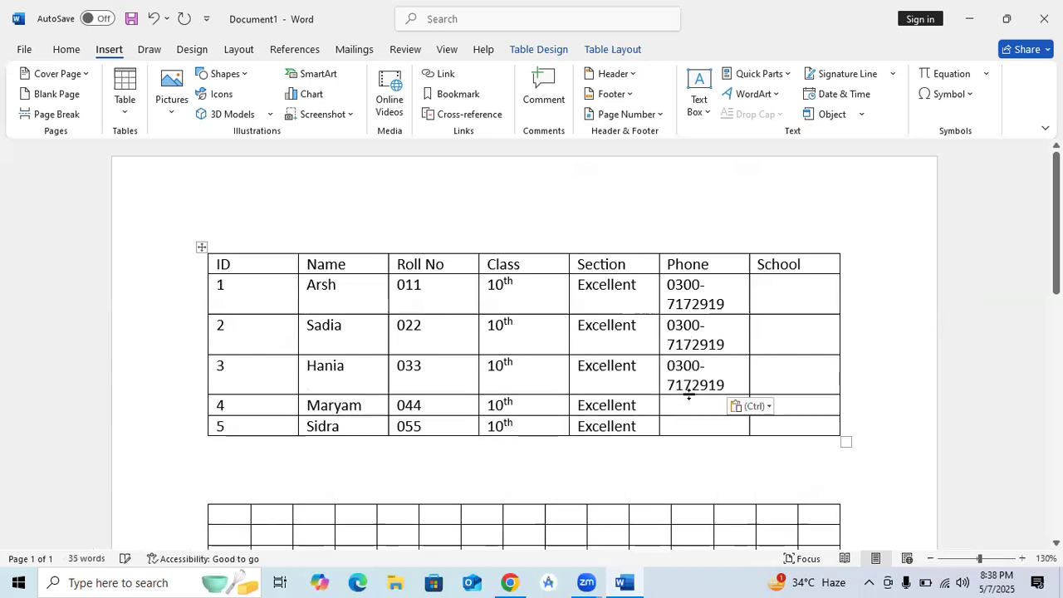
{"action": "left_click", "coordinate": [694, 410]}
{"action": "key", "text": "ctrl+v"}
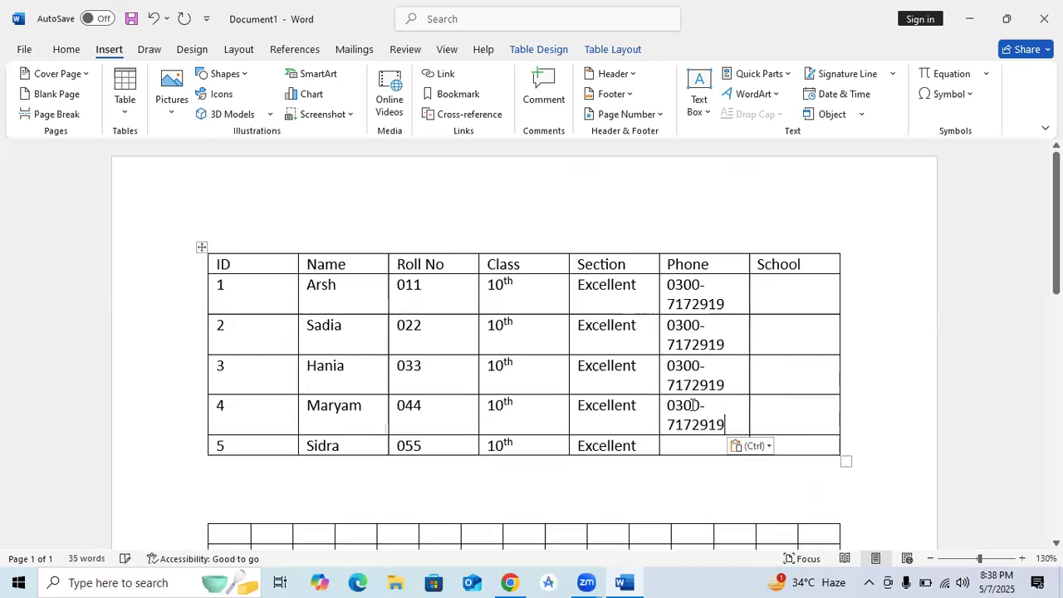
{"action": "left_click", "coordinate": [696, 443]}
{"action": "key", "text": "ctrl+v"}
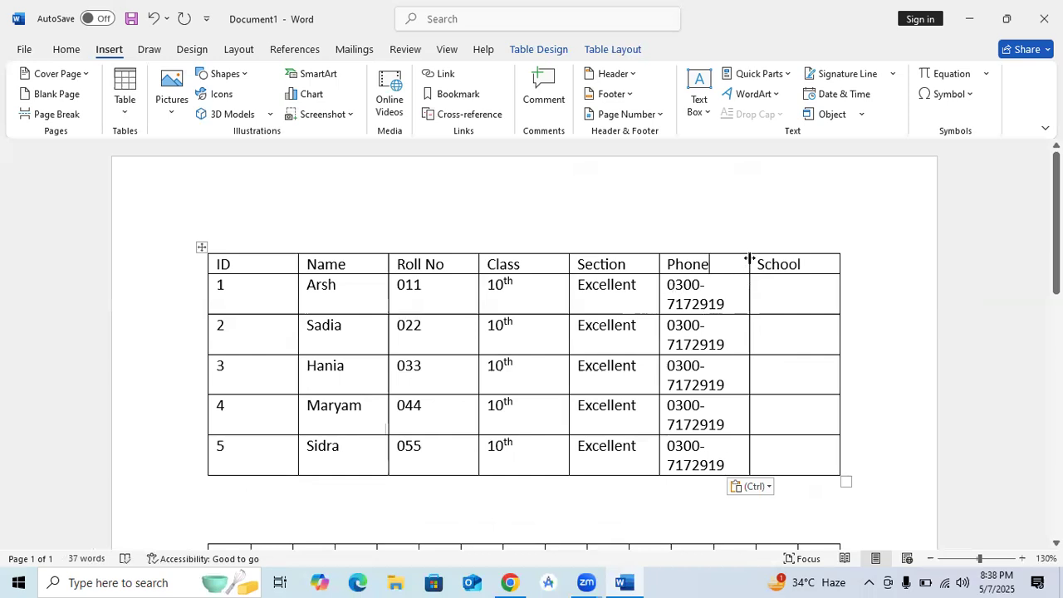
Step: Move the Phone/School border right so each phone number fits on one line
{"action": "left_click_drag", "start_coordinate": [749, 258], "coordinate": [778, 261]}
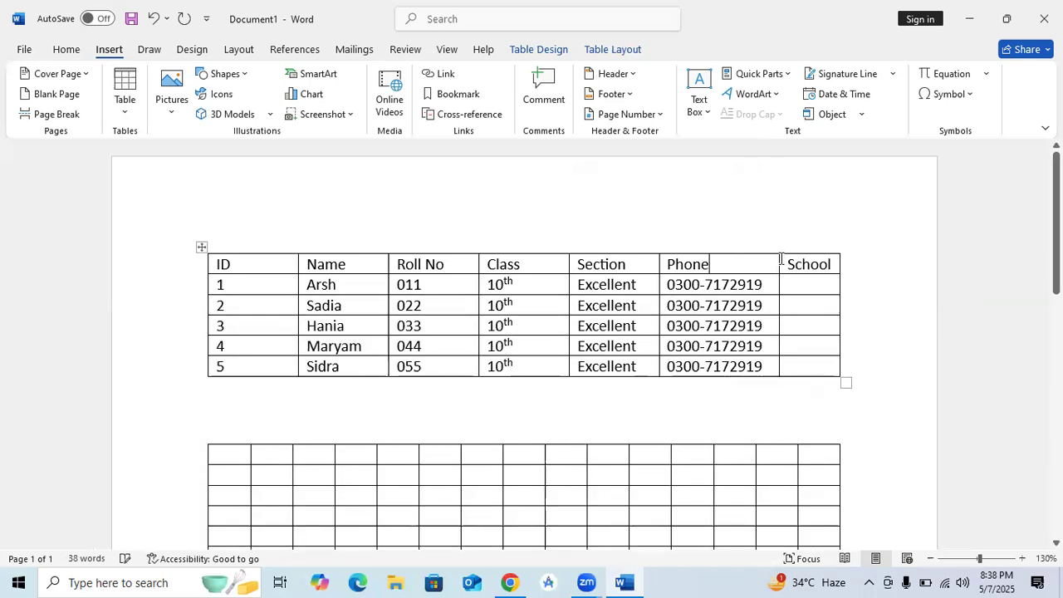
{"action": "left_click", "coordinate": [758, 221]}
{"action": "left_click", "coordinate": [627, 221]}
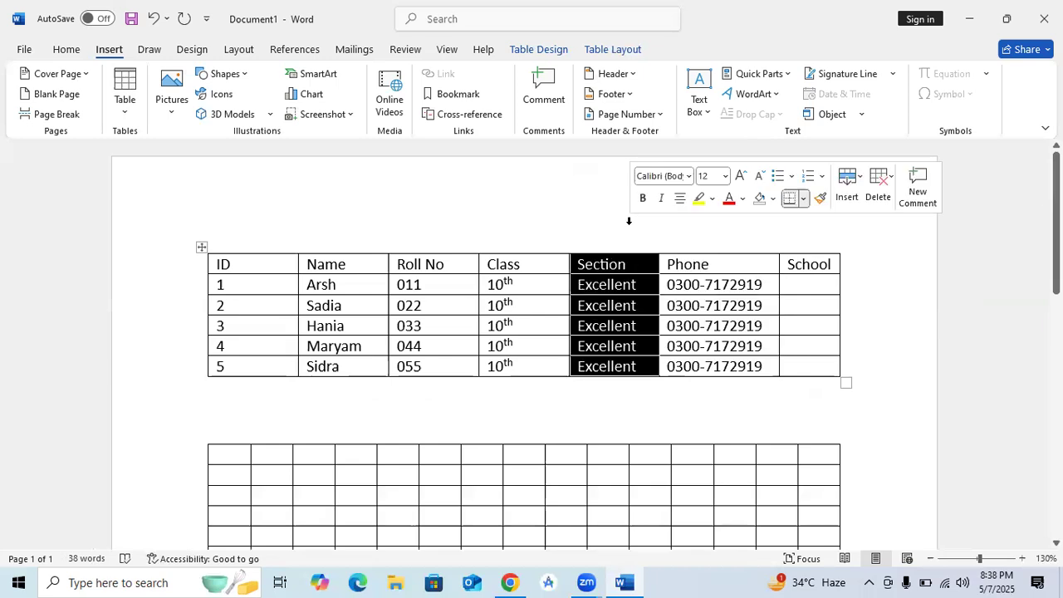
{"action": "left_click", "coordinate": [717, 407]}
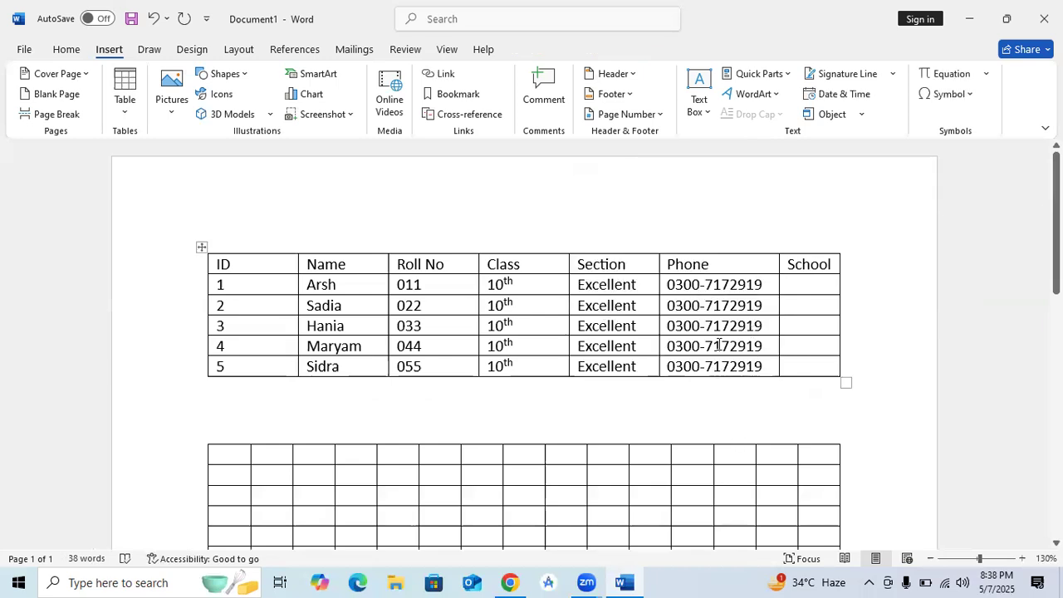
Step: Enter the school name in row 1's School cell and copy it
{"action": "left_click", "coordinate": [809, 287]}
{"action": "type", "text": "Zamir"}
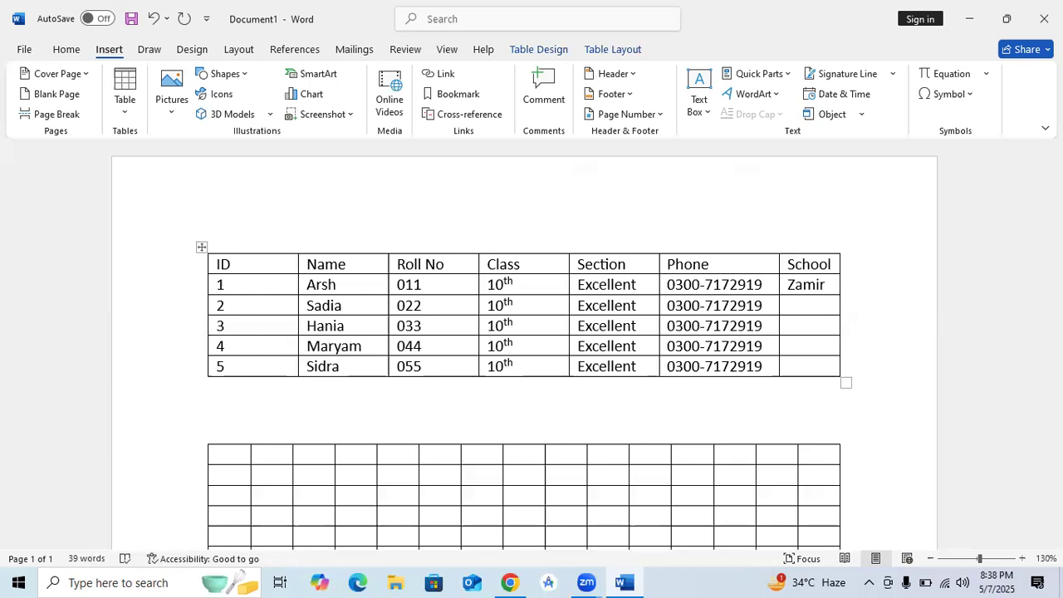
{"action": "key", "text": "shift+Left"}
{"action": "key", "text": "shift+Left"}
{"action": "key", "text": "shift+Left"}
{"action": "key", "text": "shift+Left"}
{"action": "key", "text": "shift+Left"}
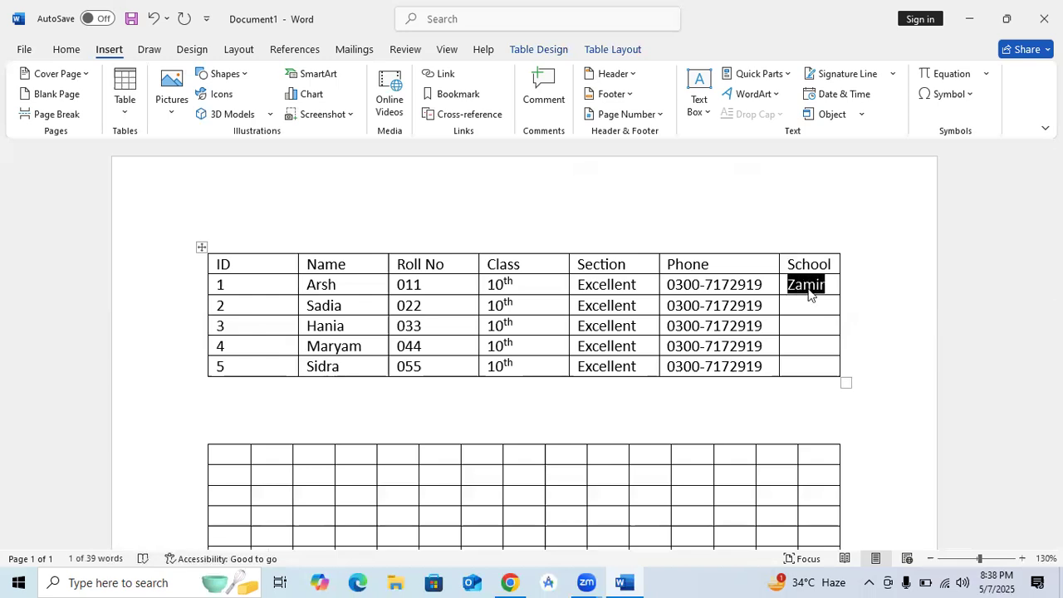
{"action": "key", "text": "ctrl+c"}
Step: Paste the school name into the School cells of rows 2 through 5
{"action": "left_click", "coordinate": [811, 303]}
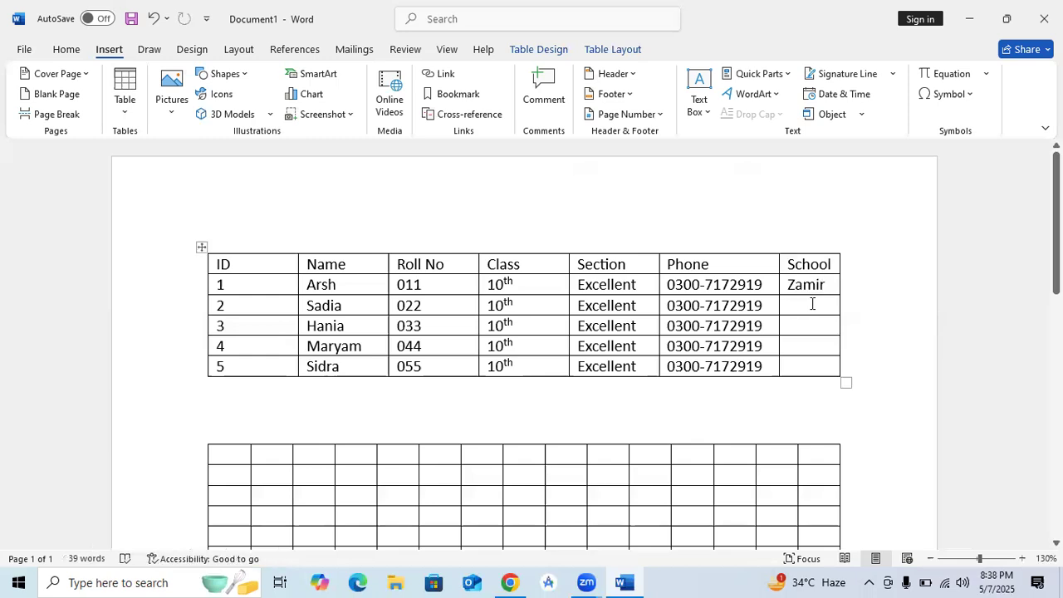
{"action": "key", "text": "ctrl+v"}
{"action": "key", "text": "Down"}
{"action": "key", "text": "ctrl+v"}
{"action": "key", "text": "Down"}
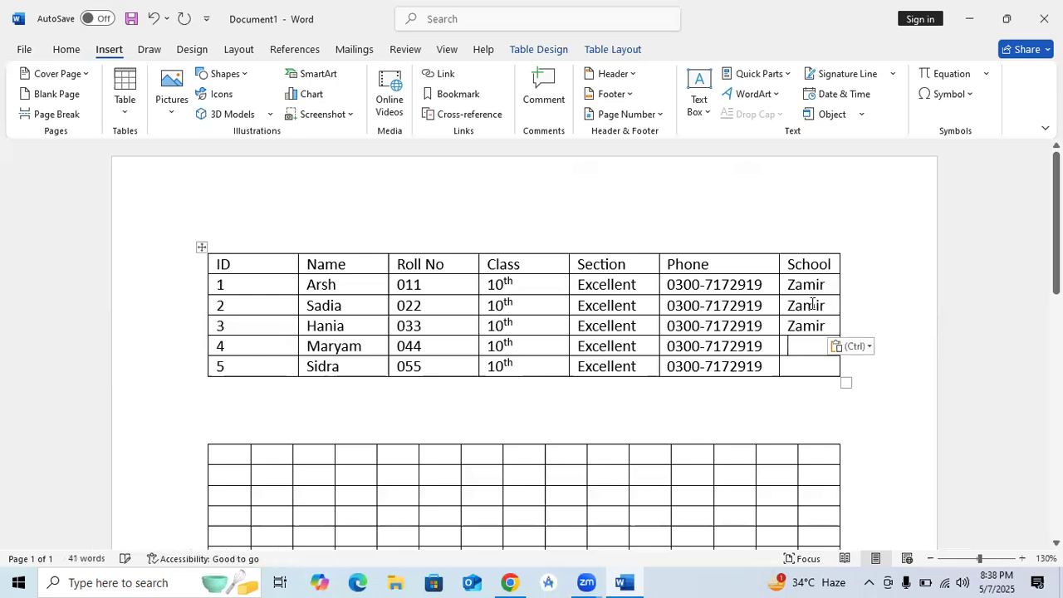
{"action": "key", "text": "ctrl+v"}
{"action": "key", "text": "Down"}
{"action": "key", "text": "ctrl+v"}
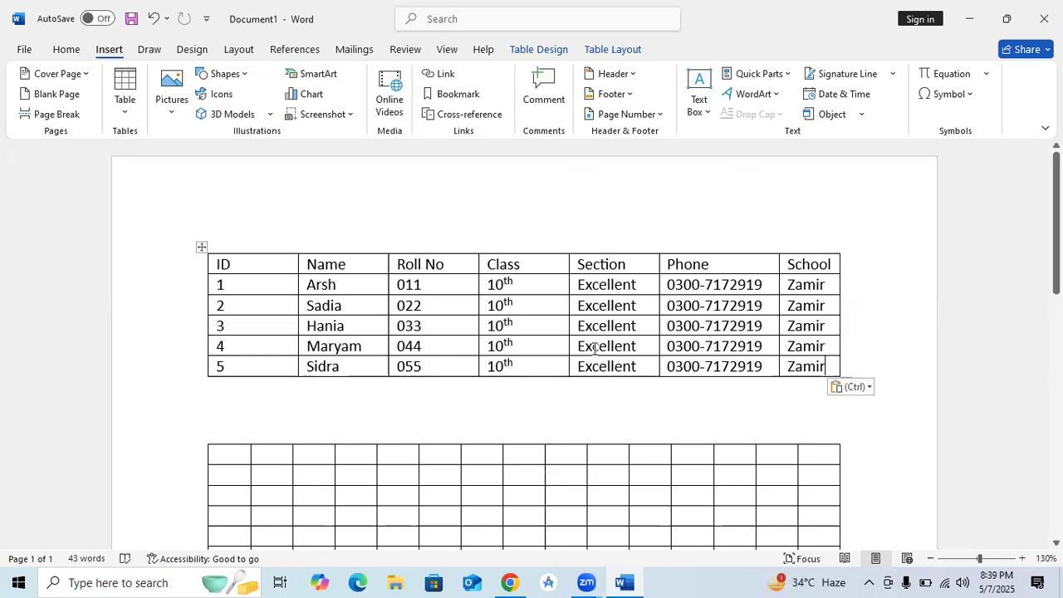
{"action": "scroll", "coordinate": [591, 349], "scroll_direction": "down", "scroll_amount": 3}
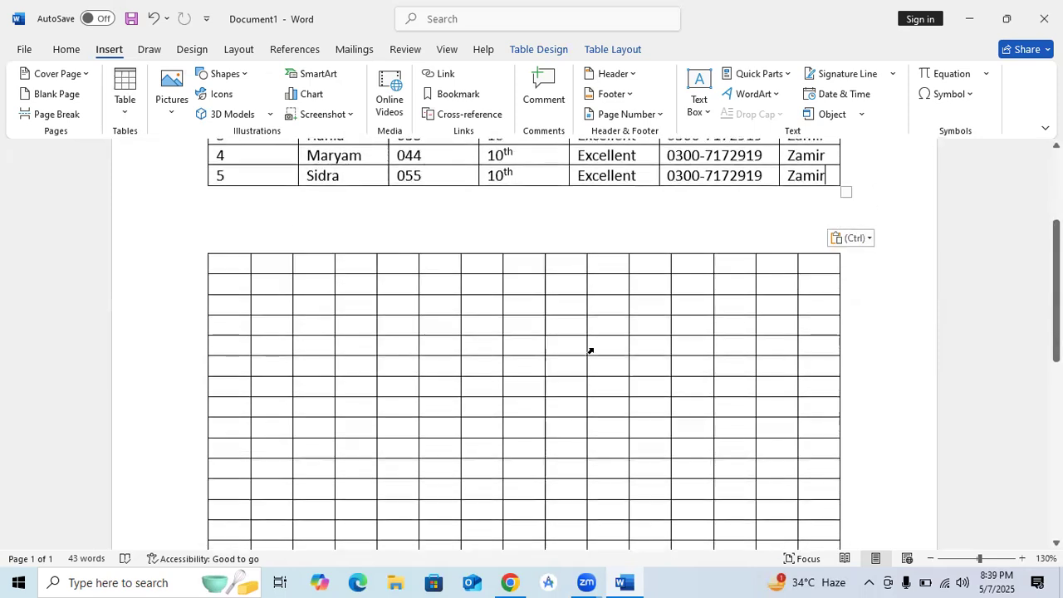
{"action": "scroll", "coordinate": [591, 351], "scroll_direction": "down", "scroll_amount": 2}
{"action": "scroll", "coordinate": [589, 351], "scroll_direction": "up", "scroll_amount": 2}
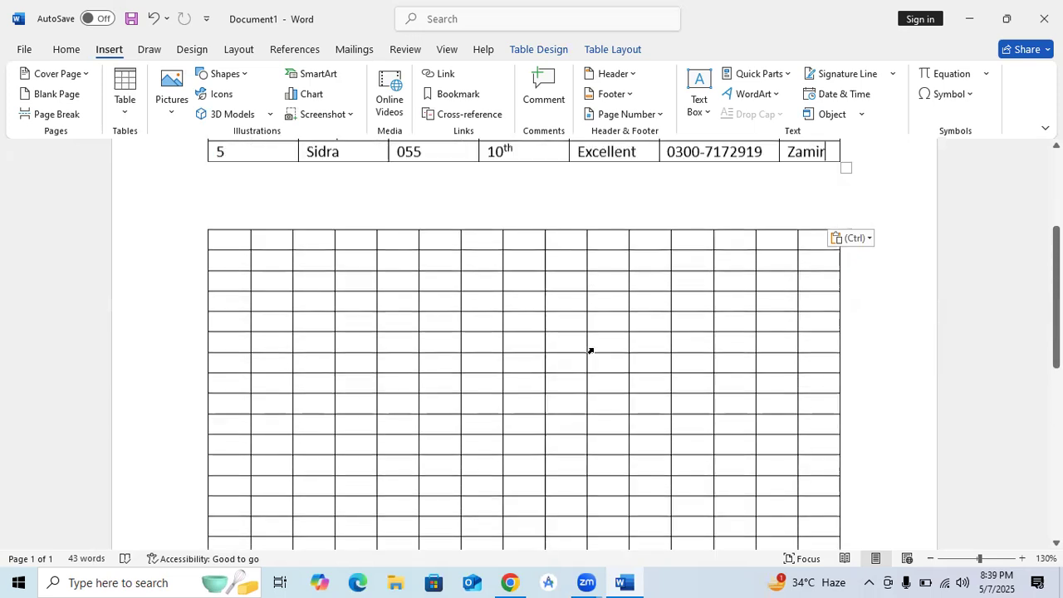
{"action": "left_click_drag", "start_coordinate": [187, 235], "coordinate": [690, 475]}
Step: Delete the old empty grid table and add blank lines below the student table
{"action": "key", "text": "BackSpace"}
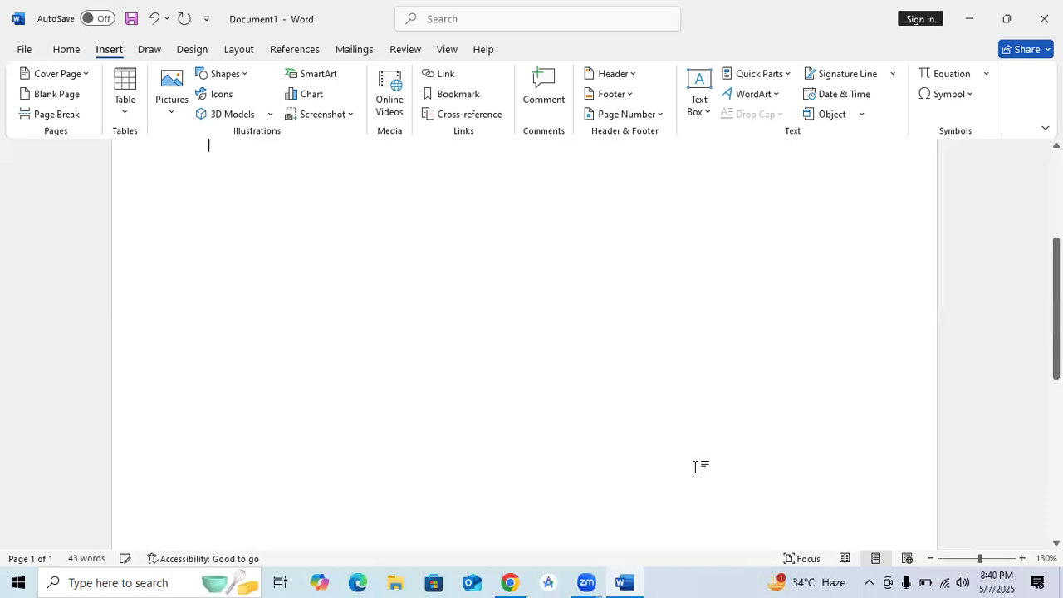
{"action": "key", "text": "Return"}
{"action": "key", "text": "Return"}
{"action": "key", "text": "Return"}
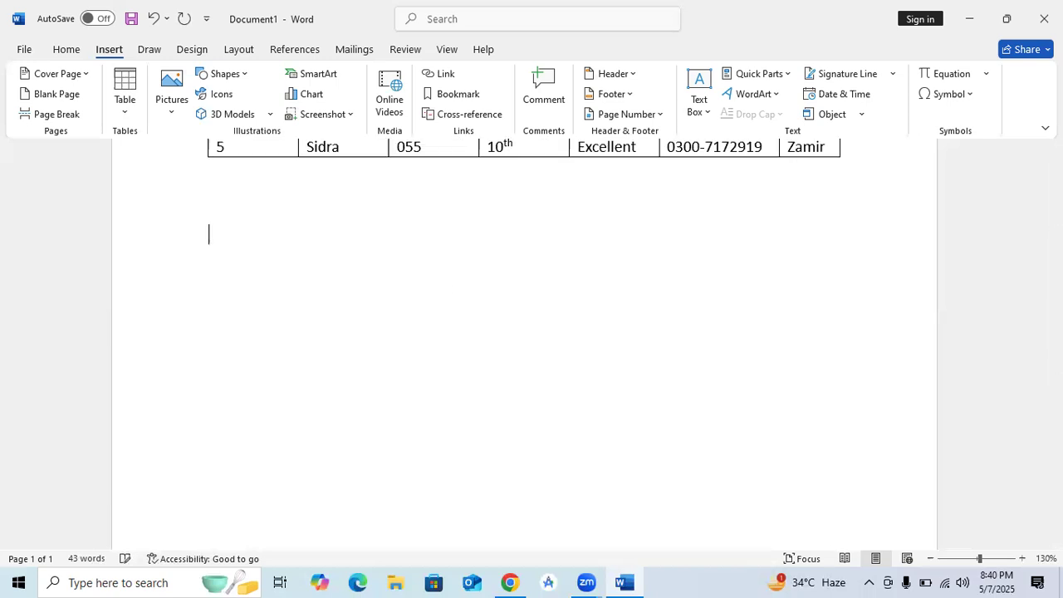
{"action": "left_click", "coordinate": [125, 112]}
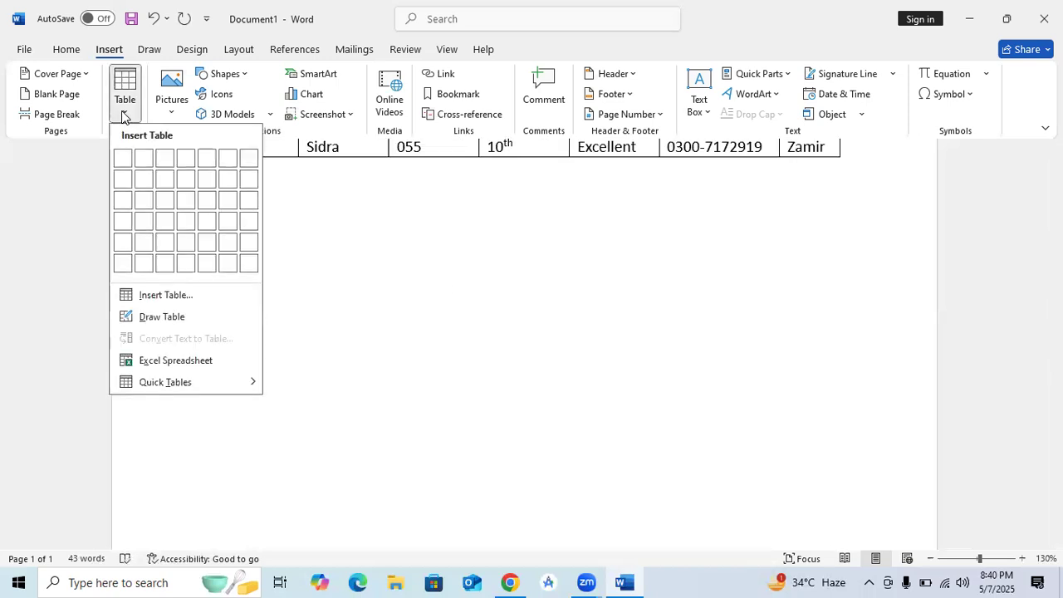
{"action": "left_click", "coordinate": [149, 300]}
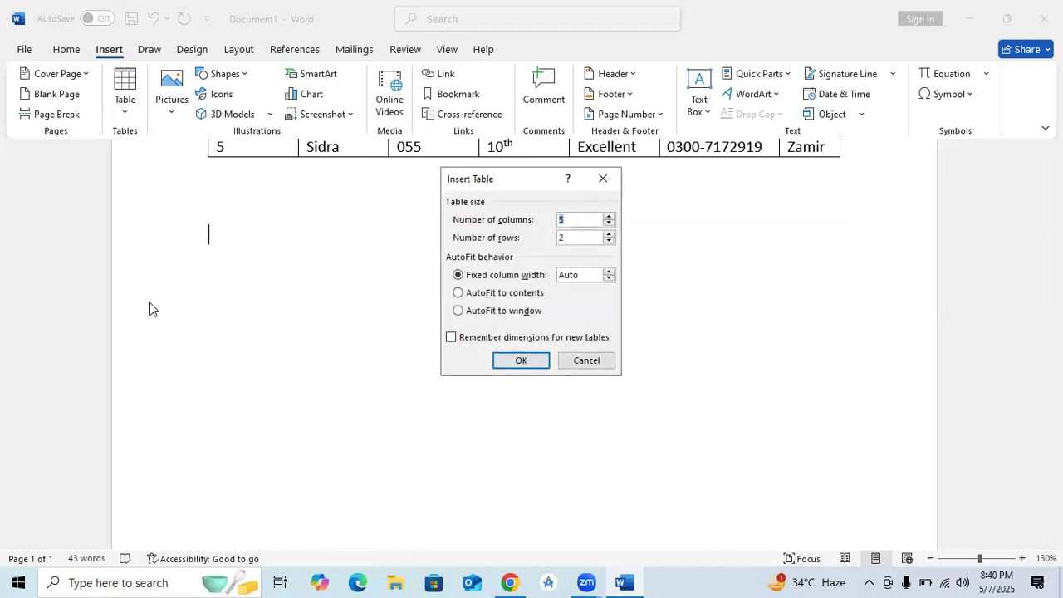
{"action": "left_click", "coordinate": [603, 178]}
Step: Check the student table's header cells, then place the caret below the table
{"action": "scroll", "coordinate": [399, 215], "scroll_direction": "up", "scroll_amount": 4}
{"action": "scroll", "coordinate": [400, 215], "scroll_direction": "up", "scroll_amount": 1}
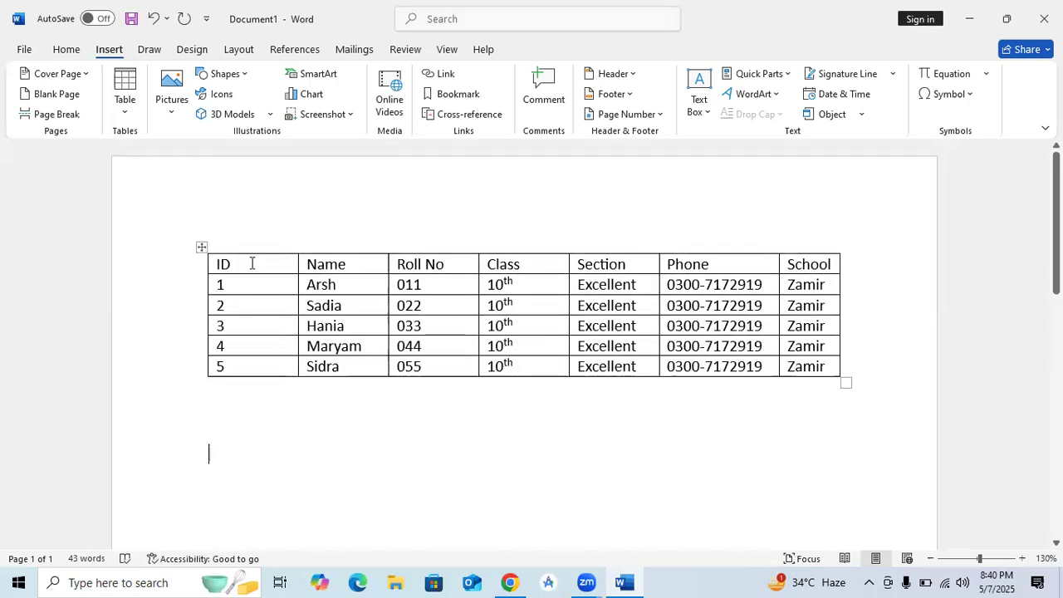
{"action": "left_click", "coordinate": [505, 268]}
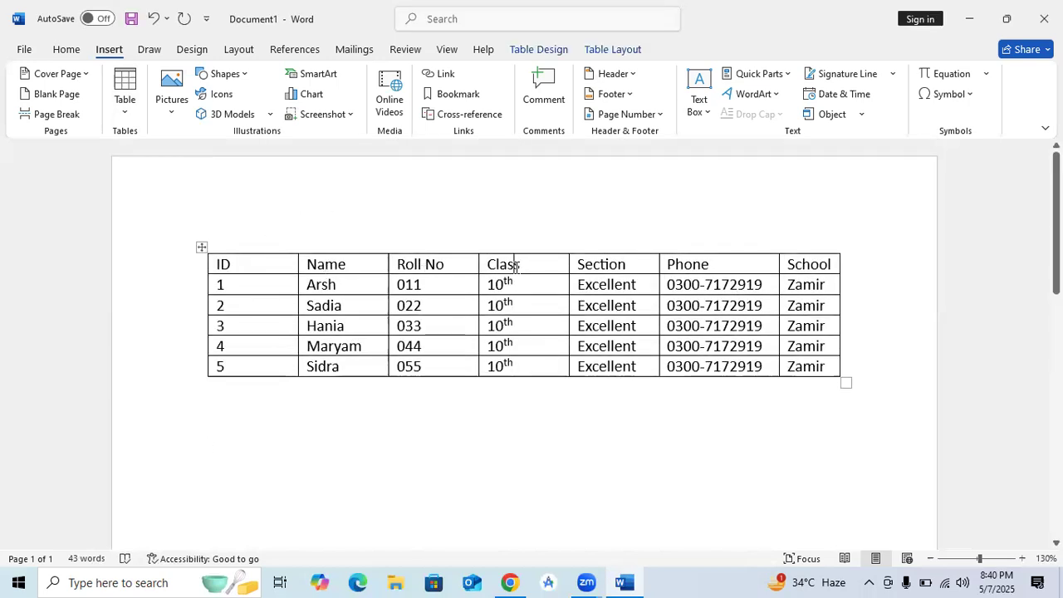
{"action": "left_click", "coordinate": [600, 264]}
{"action": "left_click", "coordinate": [676, 264]}
{"action": "left_click", "coordinate": [793, 264]}
{"action": "scroll", "coordinate": [510, 426], "scroll_direction": "down", "scroll_amount": 5}
{"action": "left_click", "coordinate": [372, 376]}
{"action": "scroll", "coordinate": [370, 375], "scroll_direction": "up", "scroll_amount": 1}
Step: Insert a new empty table with 7 columns and 30 rows
{"action": "left_click", "coordinate": [124, 114]}
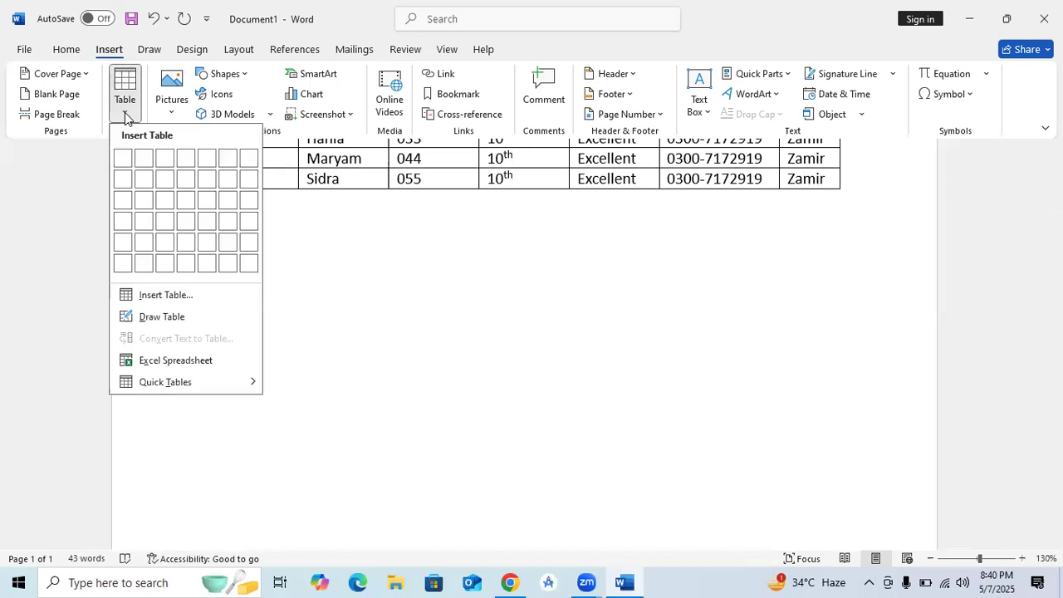
{"action": "left_click", "coordinate": [166, 296]}
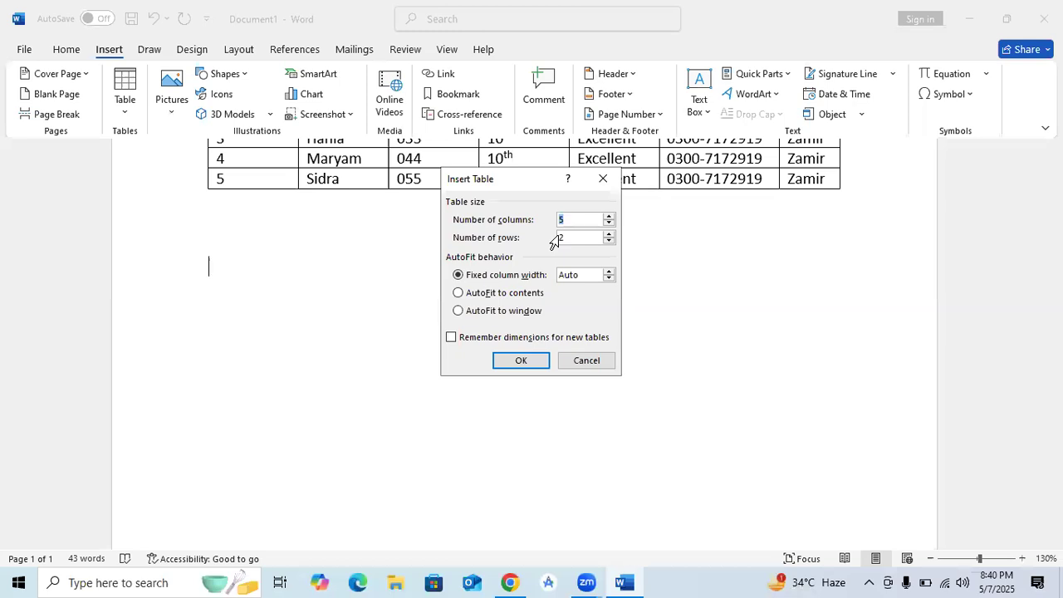
{"action": "type", "text": "7"}
{"action": "key", "text": "BackSpace"}
{"action": "type", "text": "30"}
{"action": "left_click", "coordinate": [522, 360]}
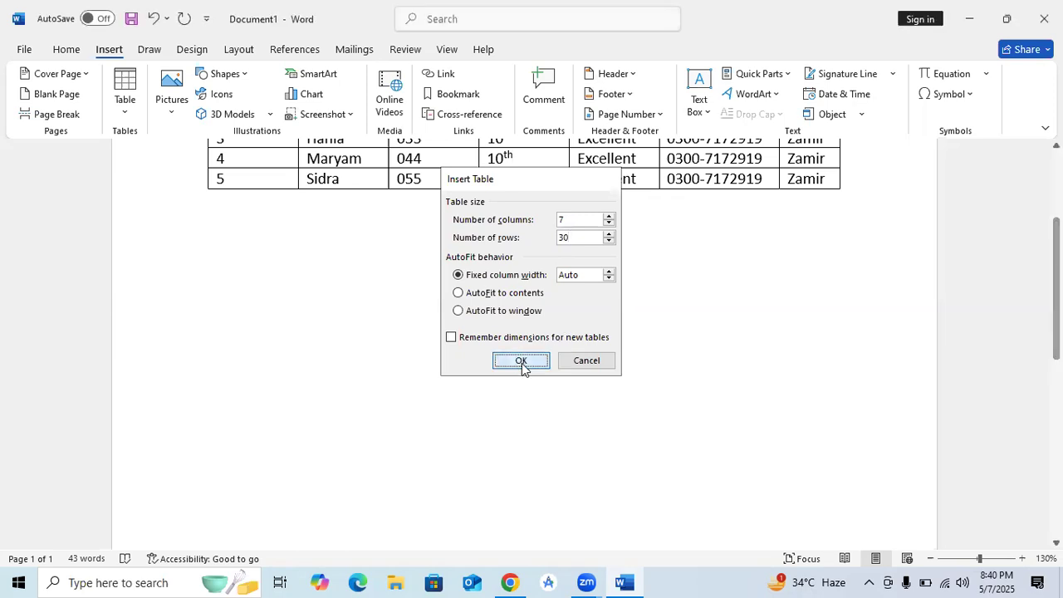
Step: Scroll back up and place the caret in the filled student table
{"action": "scroll", "coordinate": [406, 335], "scroll_direction": "down", "scroll_amount": 6}
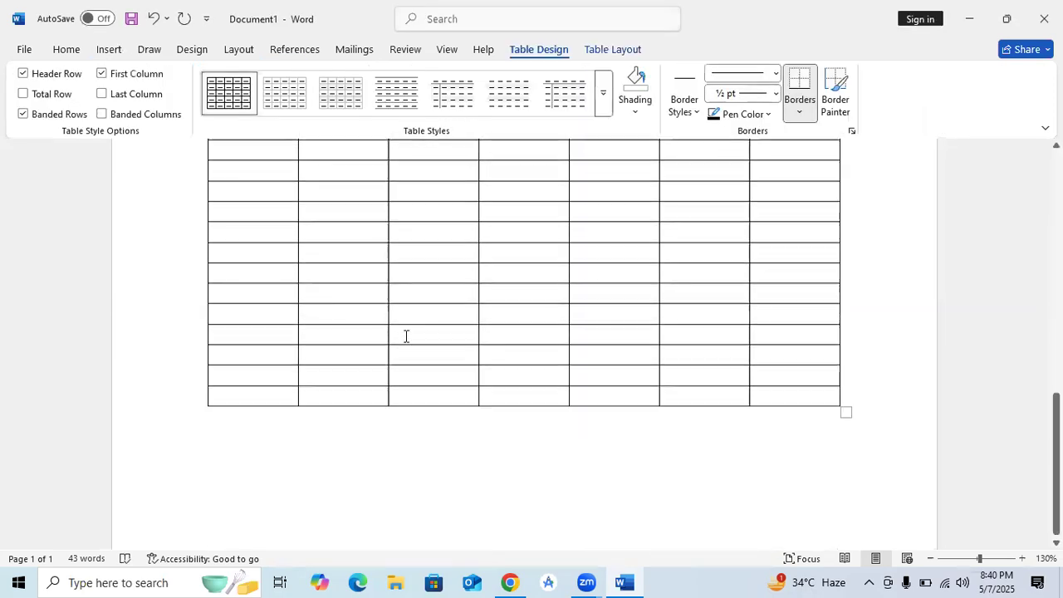
{"action": "scroll", "coordinate": [406, 336], "scroll_direction": "up", "scroll_amount": 7}
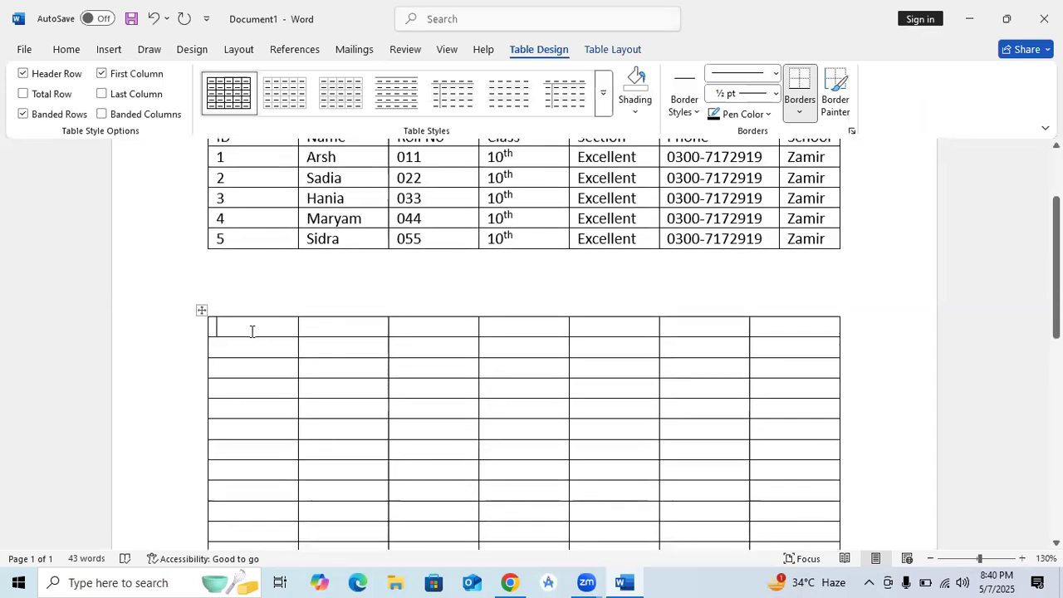
{"action": "scroll", "coordinate": [252, 331], "scroll_direction": "down", "scroll_amount": 1}
{"action": "scroll", "coordinate": [251, 332], "scroll_direction": "down", "scroll_amount": 3}
{"action": "scroll", "coordinate": [252, 331], "scroll_direction": "up", "scroll_amount": 2}
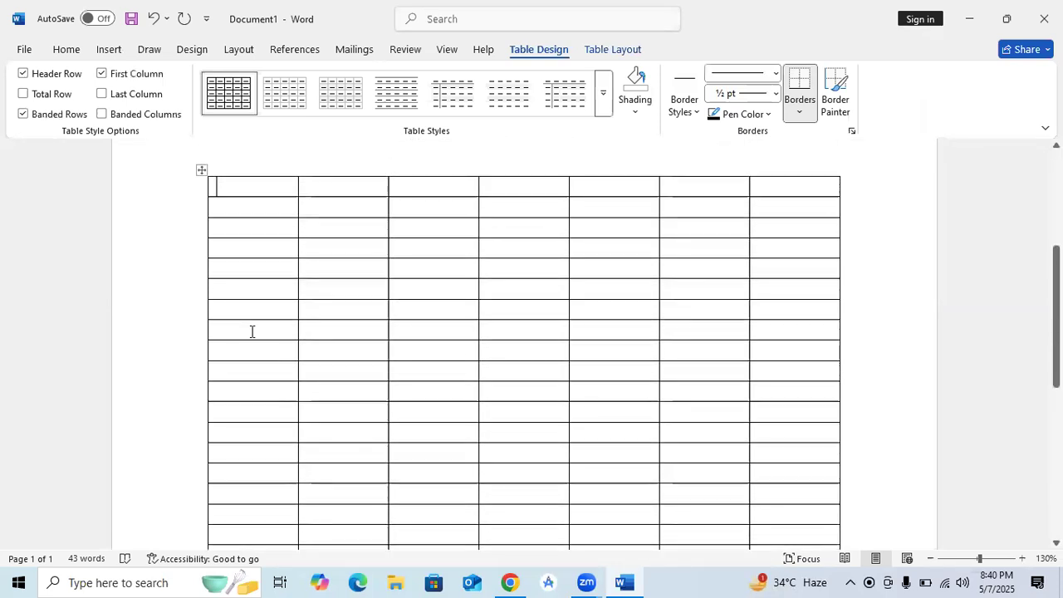
{"action": "scroll", "coordinate": [251, 331], "scroll_direction": "up", "scroll_amount": 3}
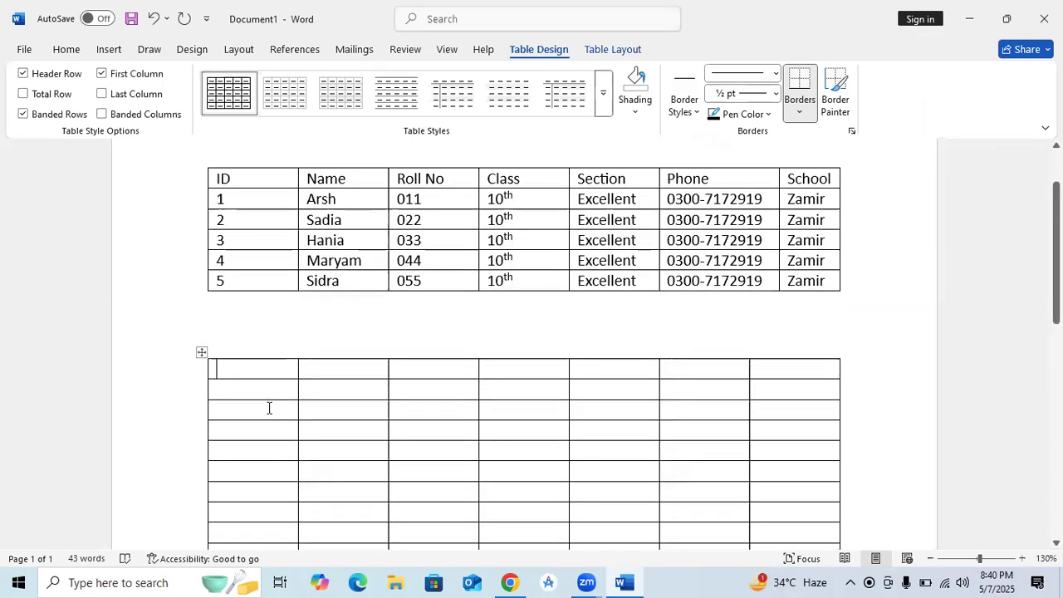
{"action": "scroll", "coordinate": [437, 353], "scroll_direction": "up", "scroll_amount": 2}
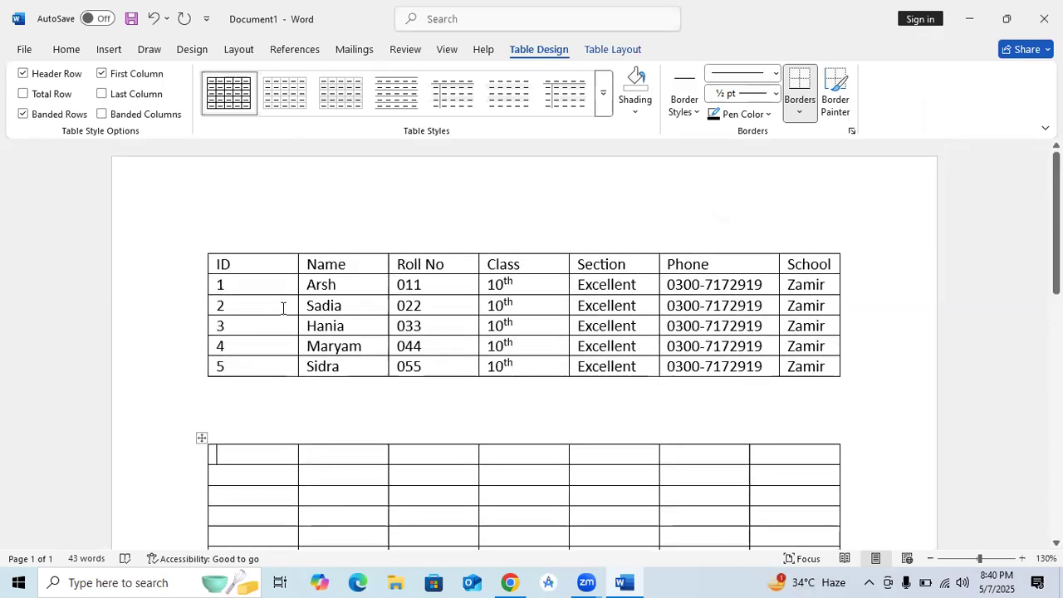
{"action": "left_click", "coordinate": [283, 308]}
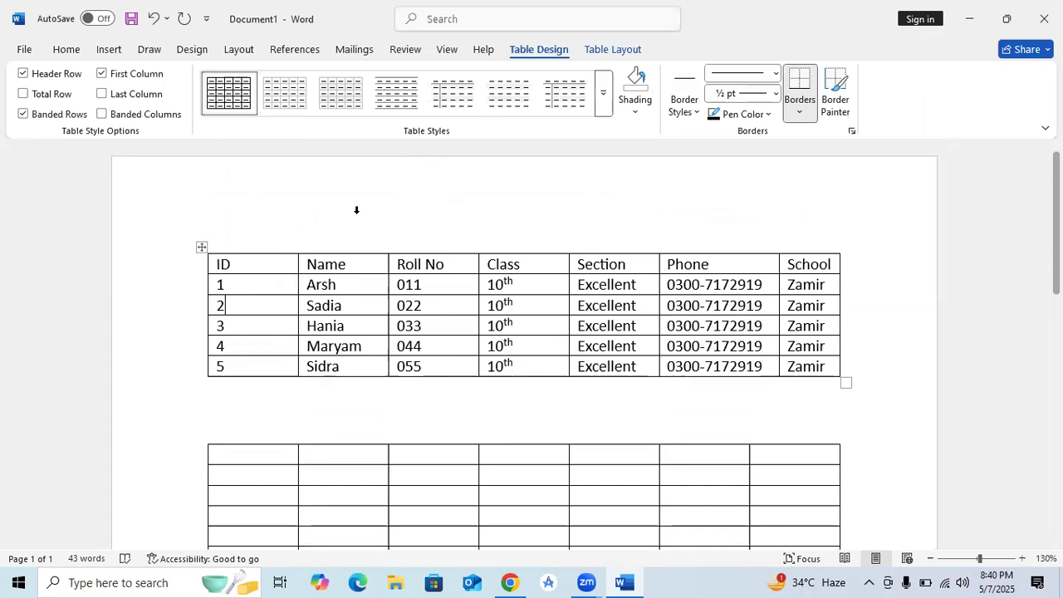
Step: Try the black and blue Grid Table 4 styles, then apply the gold one
{"action": "left_click", "coordinate": [603, 100]}
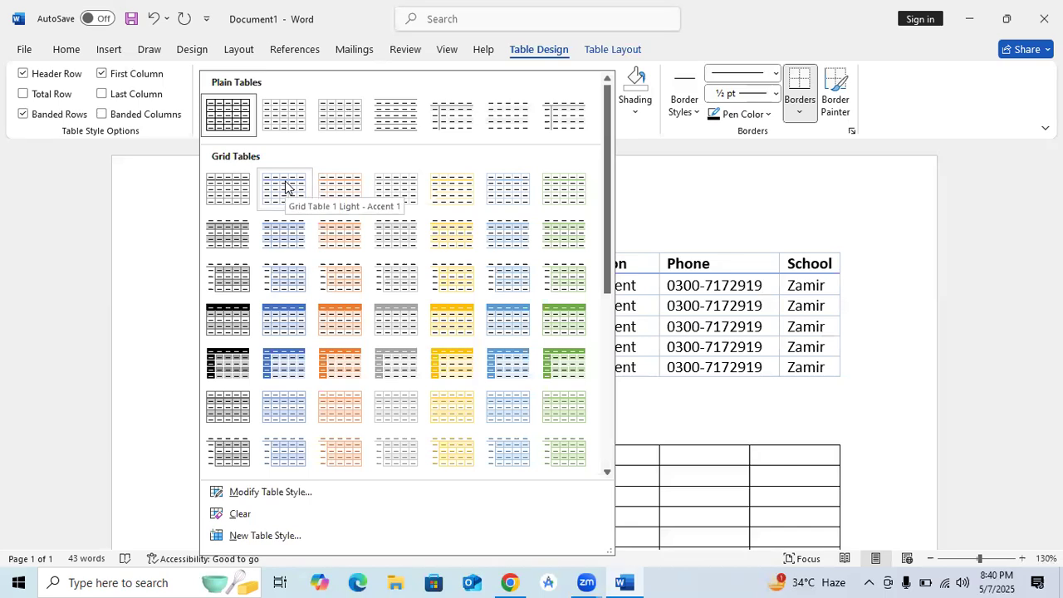
{"action": "left_click", "coordinate": [223, 324]}
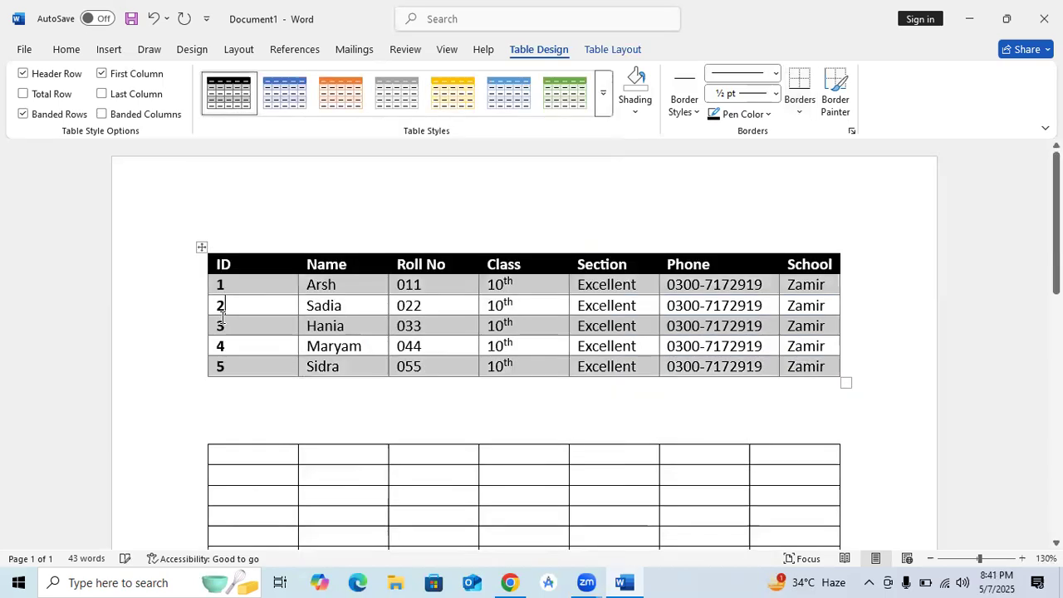
{"action": "left_click", "coordinate": [644, 193]}
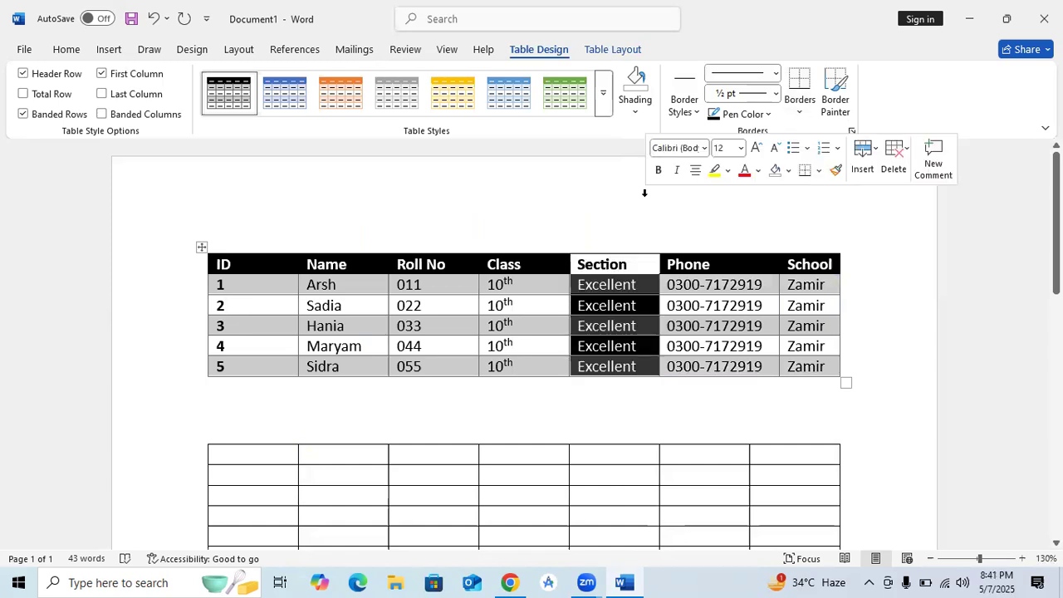
{"action": "left_click", "coordinate": [903, 348]}
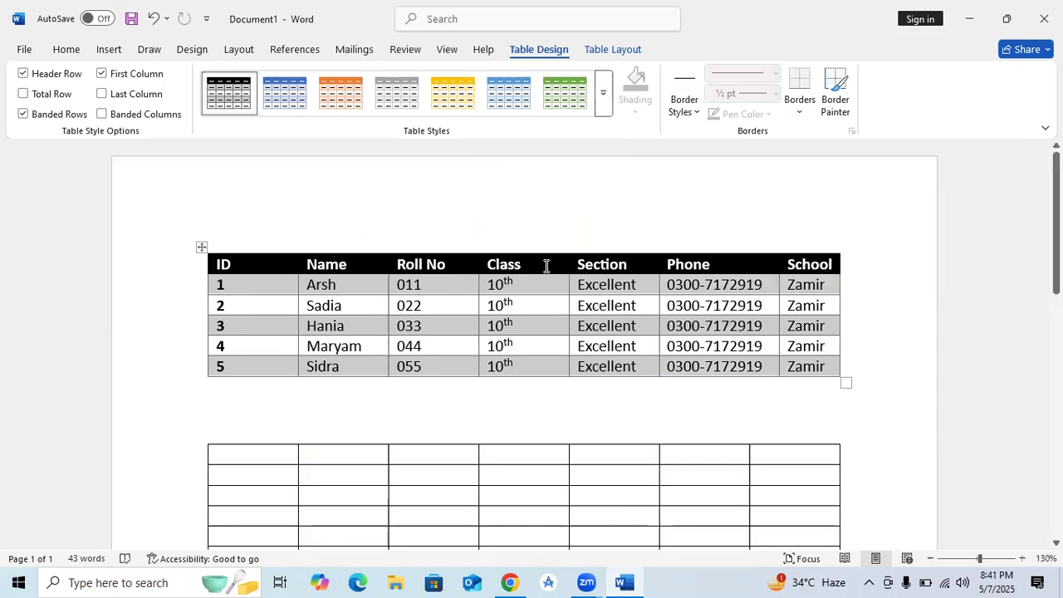
{"action": "left_click", "coordinate": [604, 100]}
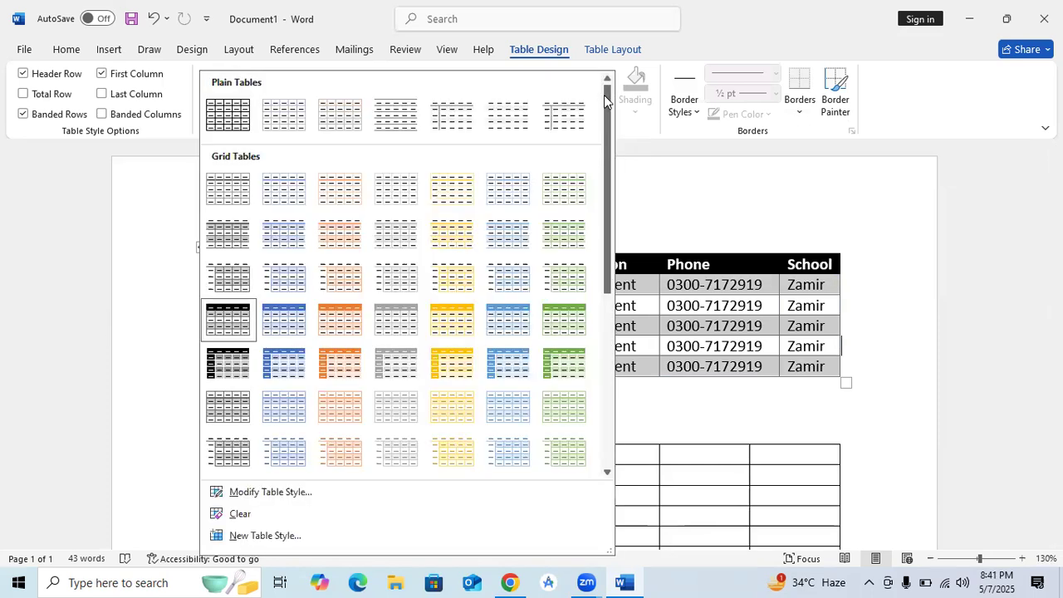
{"action": "left_click", "coordinate": [284, 363]}
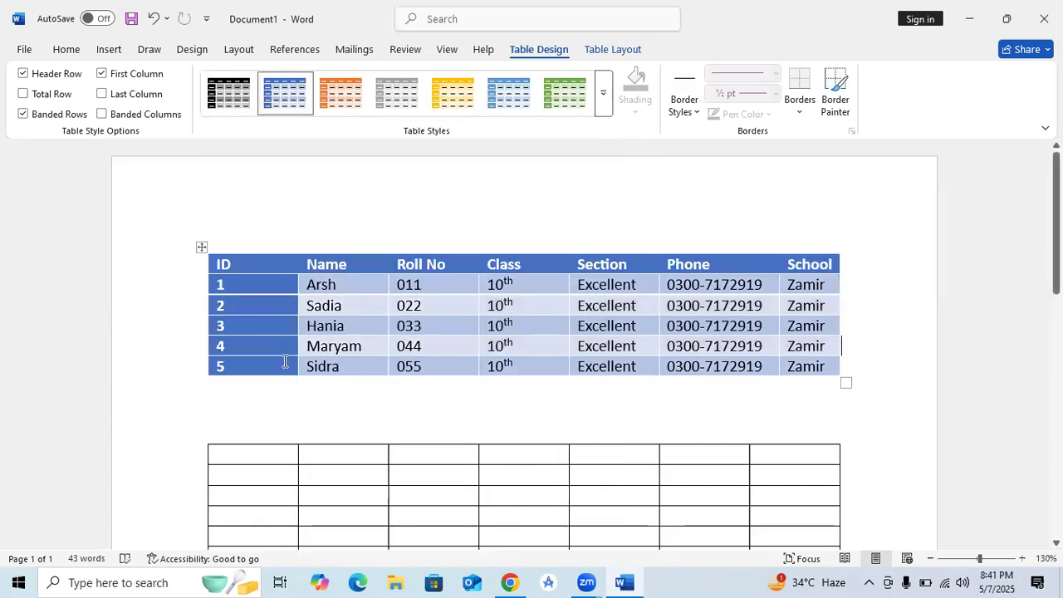
{"action": "left_click", "coordinate": [604, 97]}
{"action": "left_click", "coordinate": [456, 321]}
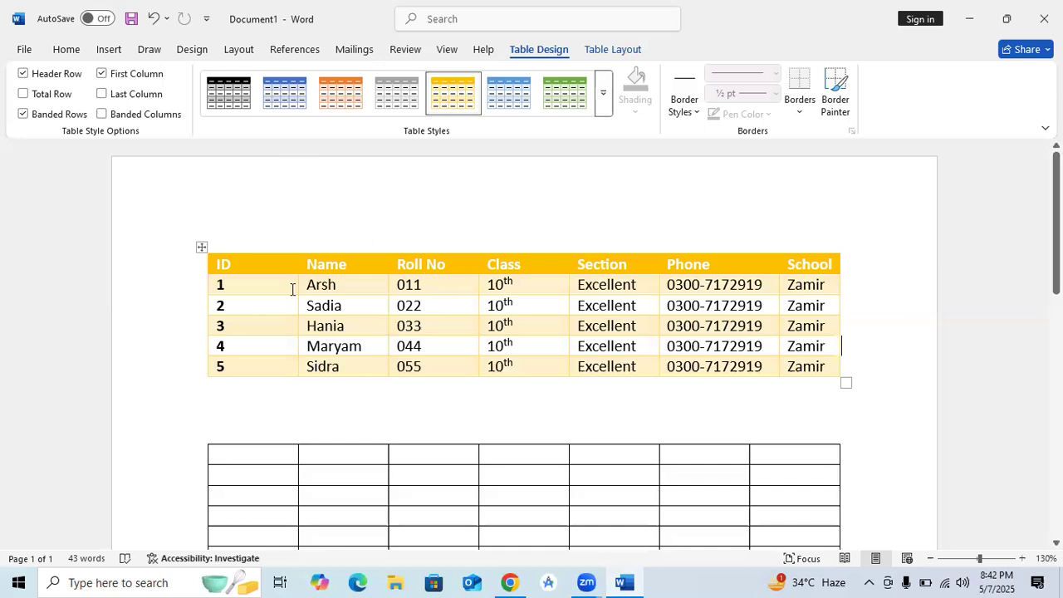
{"action": "left_click_drag", "start_coordinate": [224, 284], "coordinate": [210, 286]}
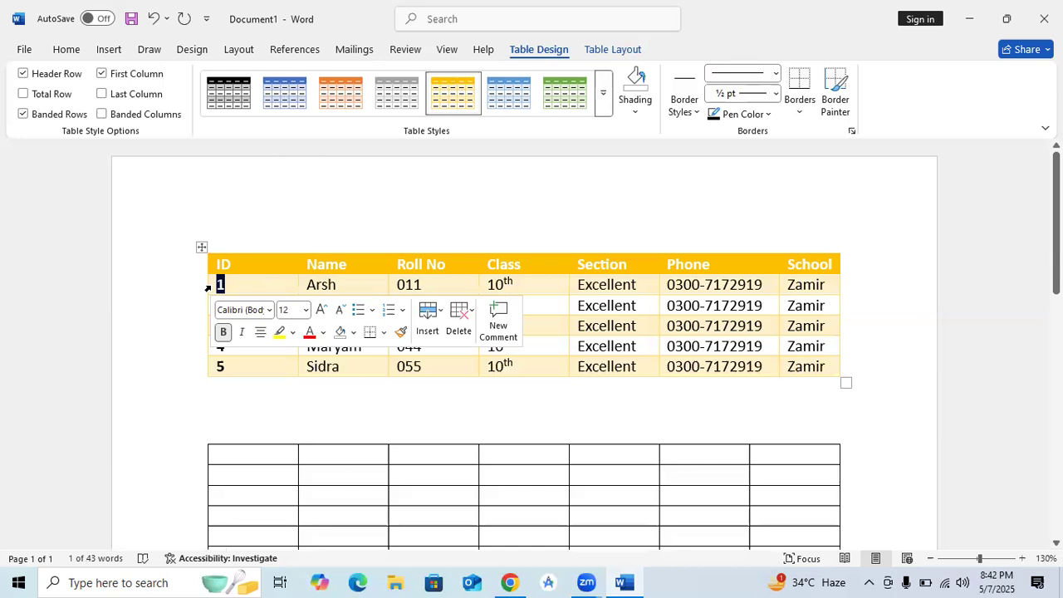
Step: Select ID numbers 1–5 and centre them with Home > Paragraph Center
{"action": "left_click", "coordinate": [264, 287]}
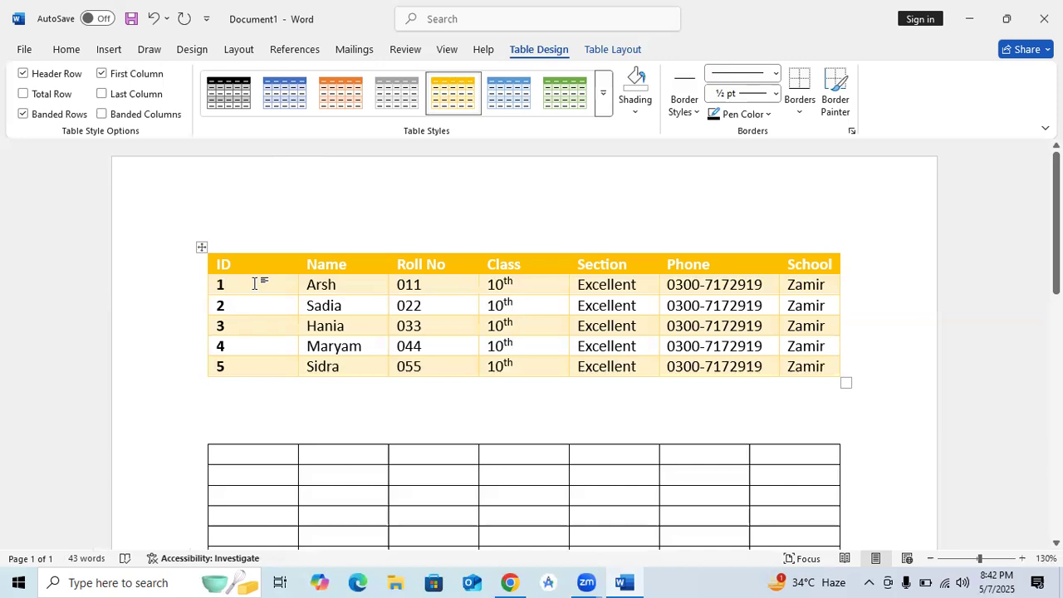
{"action": "left_click", "coordinate": [62, 52]}
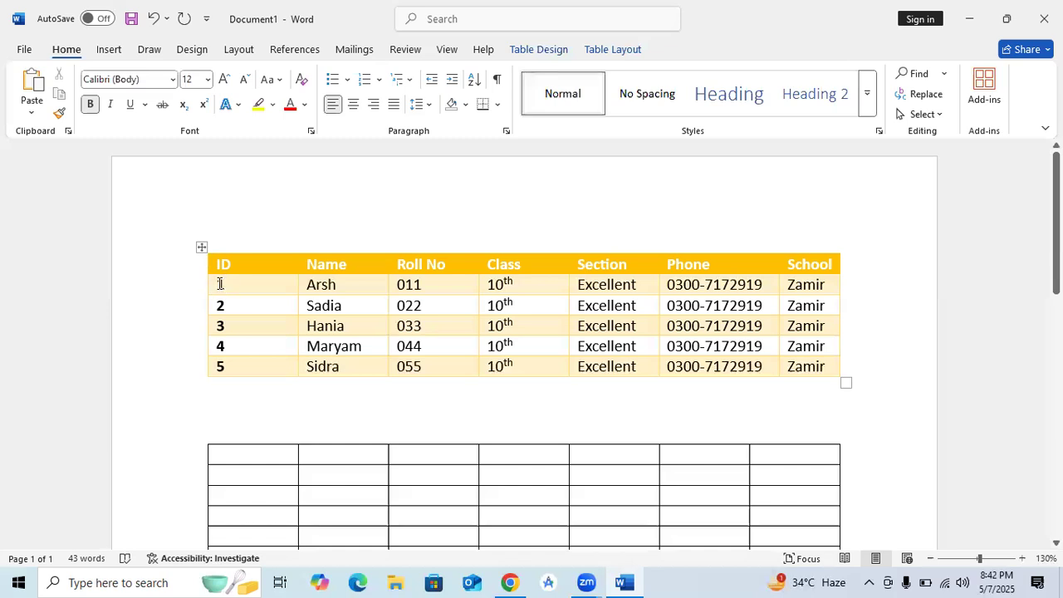
{"action": "left_click_drag", "start_coordinate": [220, 283], "coordinate": [221, 343]}
{"action": "left_click_drag", "start_coordinate": [222, 366], "coordinate": [222, 369]}
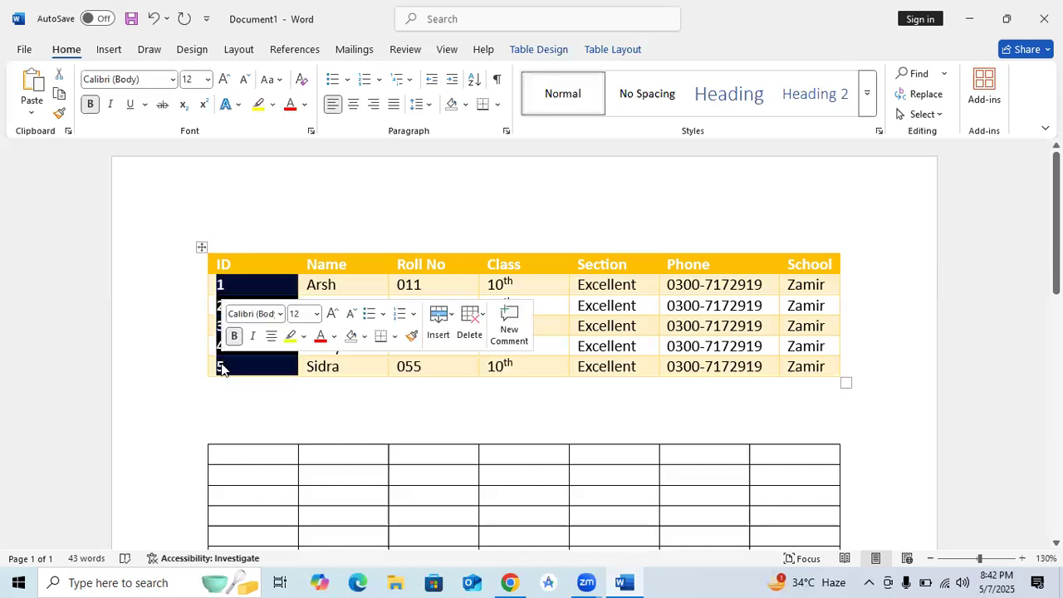
{"action": "left_click", "coordinate": [323, 215]}
{"action": "left_click", "coordinate": [240, 285]}
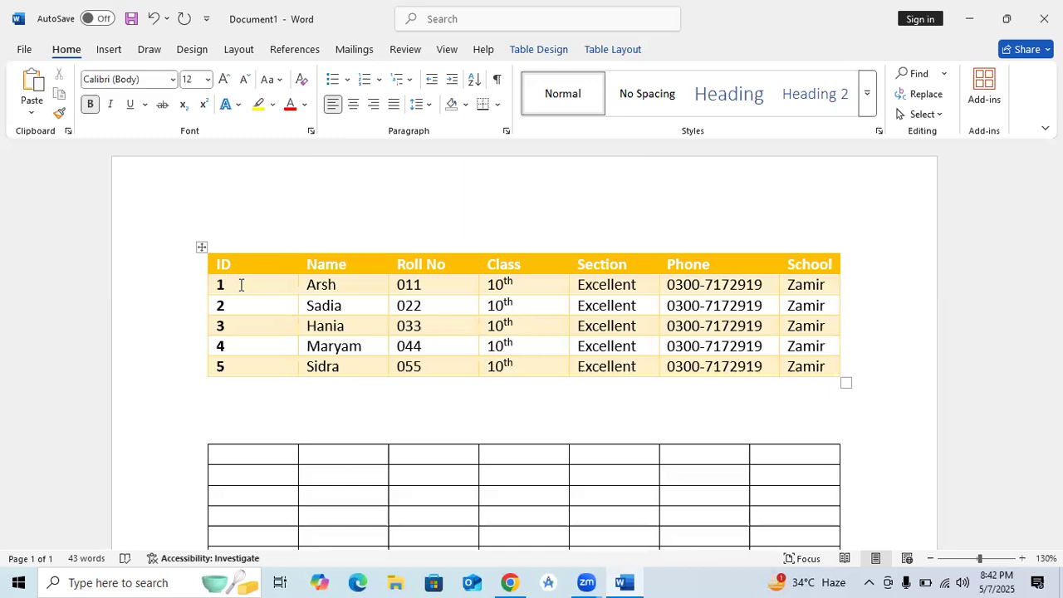
{"action": "key", "text": "shift+Down"}
{"action": "key", "text": "shift+Down"}
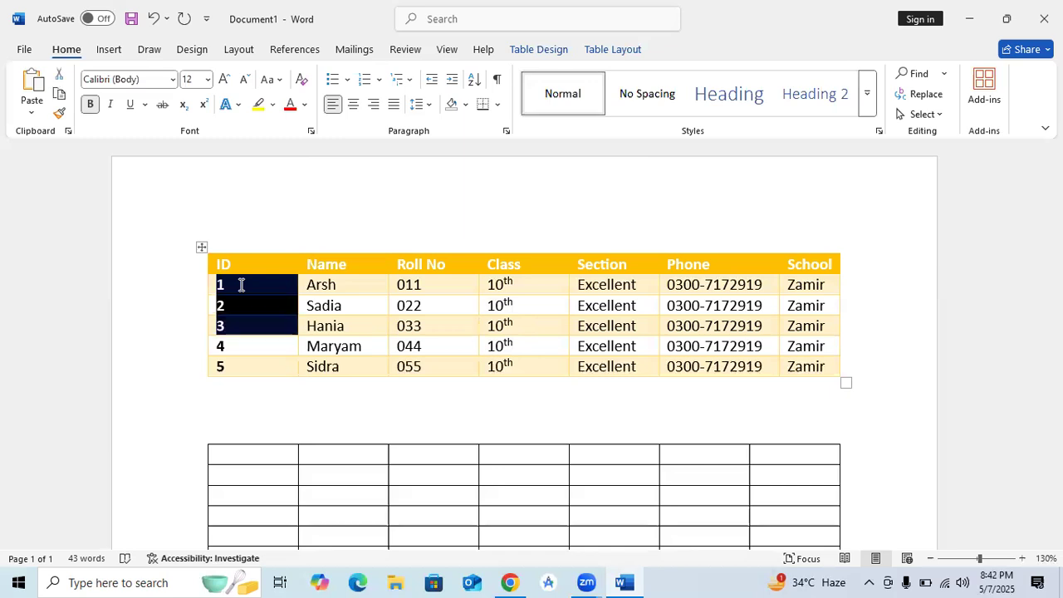
{"action": "key", "text": "shift+Down"}
{"action": "key", "text": "shift+Down"}
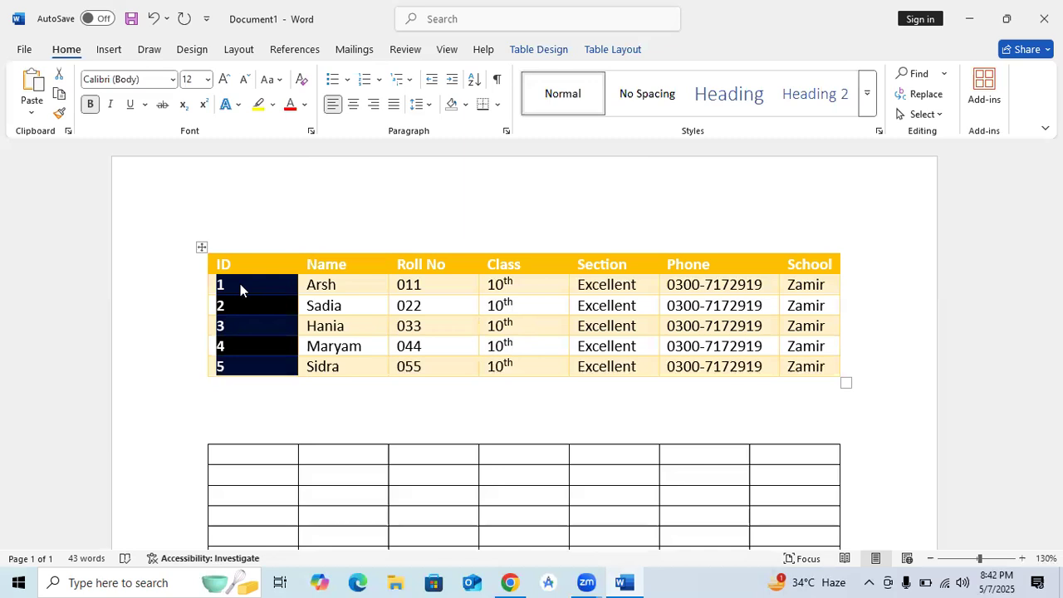
{"action": "left_click", "coordinate": [379, 283]}
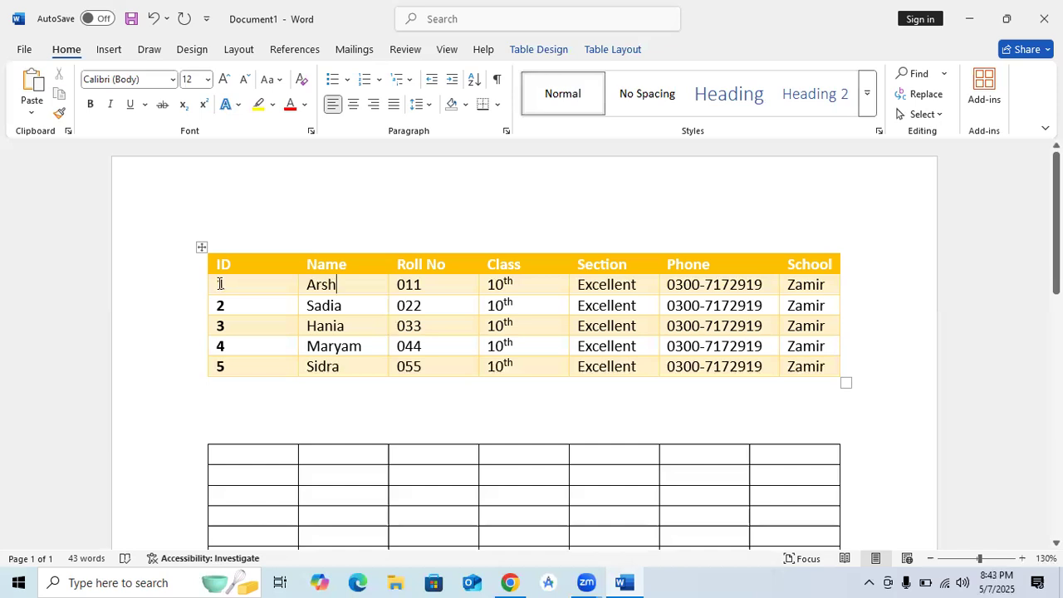
{"action": "left_click_drag", "start_coordinate": [212, 285], "coordinate": [230, 368]}
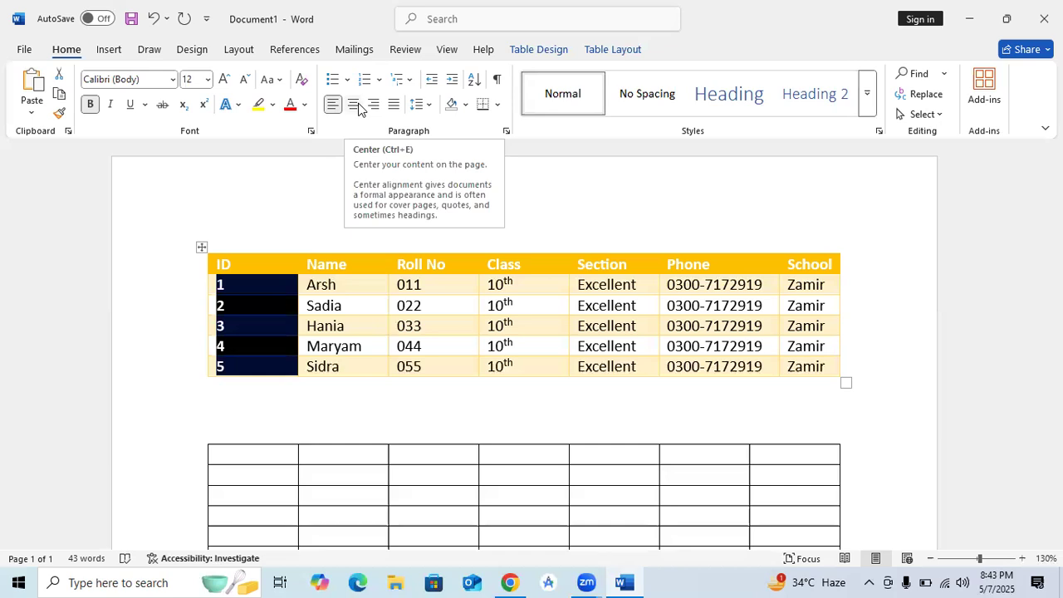
{"action": "left_click", "coordinate": [359, 108]}
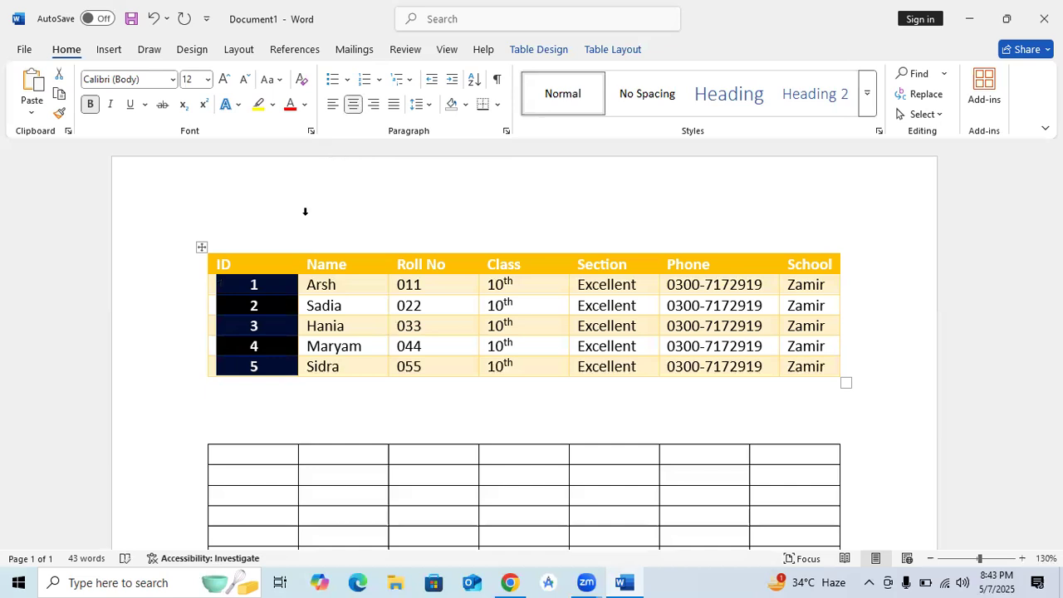
{"action": "left_click", "coordinate": [366, 399]}
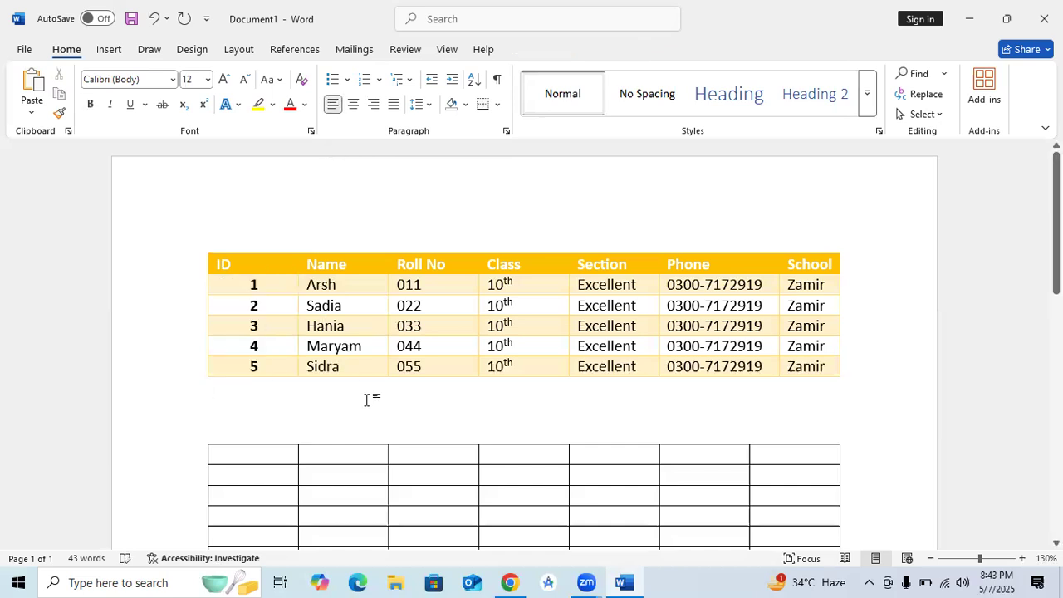